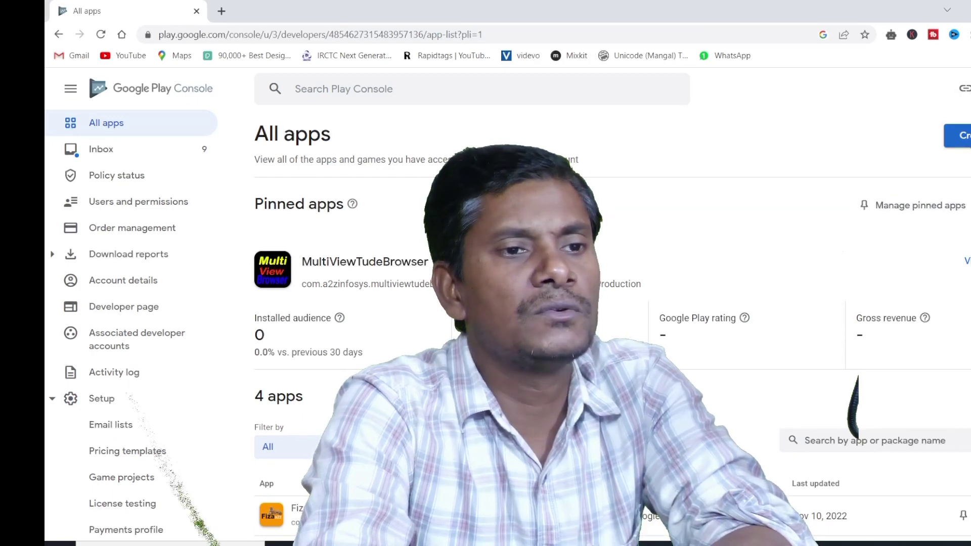
# Glance at the Create app form, then go back to the All apps list
pyautogui.click(958, 135)
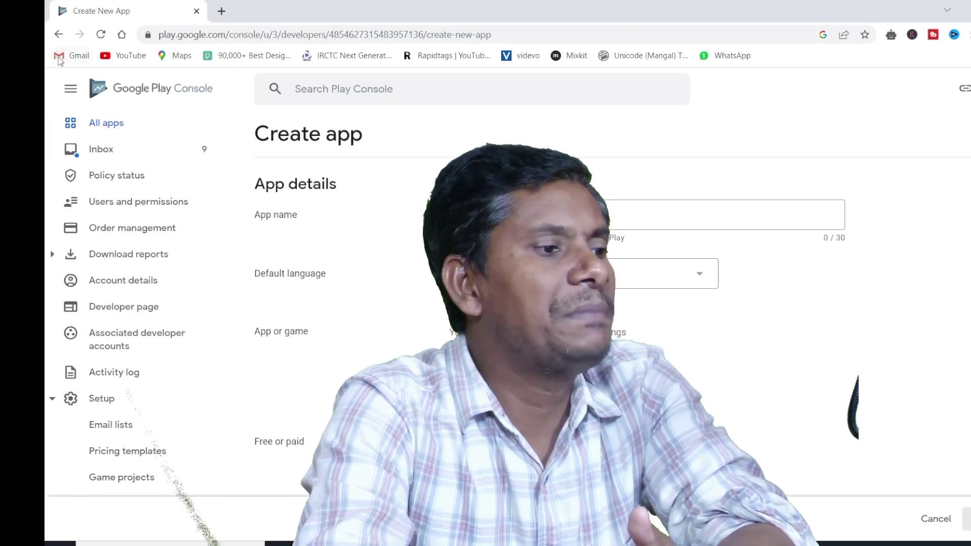
pyautogui.click(58, 34)
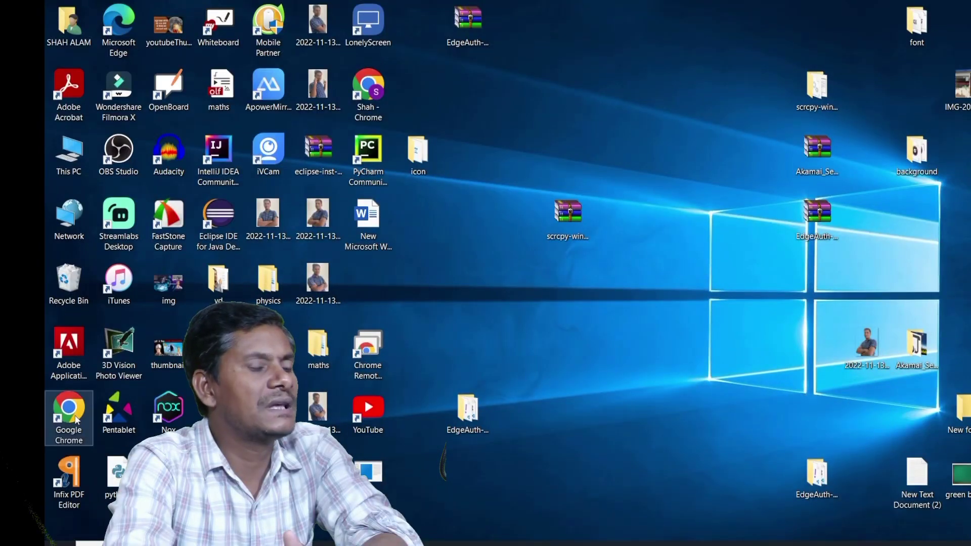
# Launch Chrome with the first profile and maximize the window
pyautogui.doubleClick(76, 410)
pyautogui.click(478, 222)
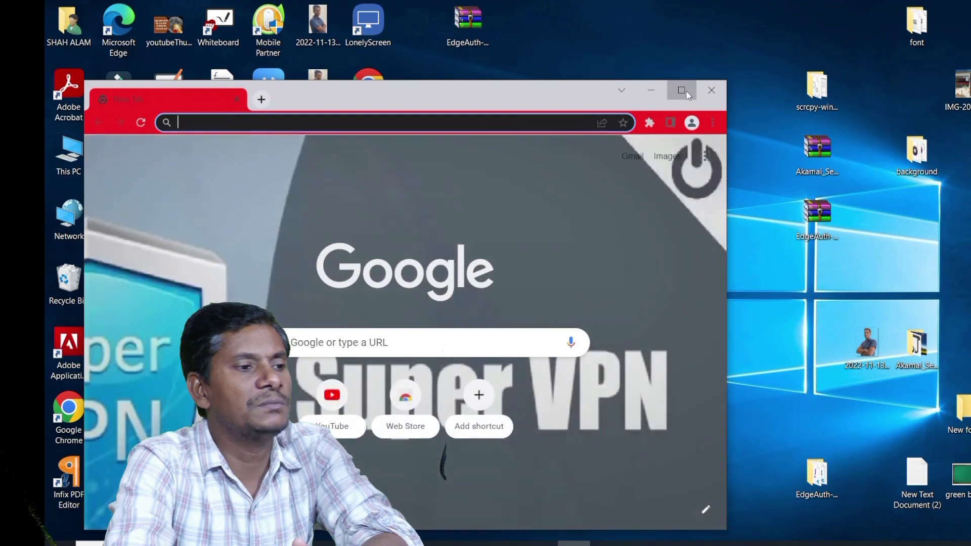
pyautogui.click(681, 90)
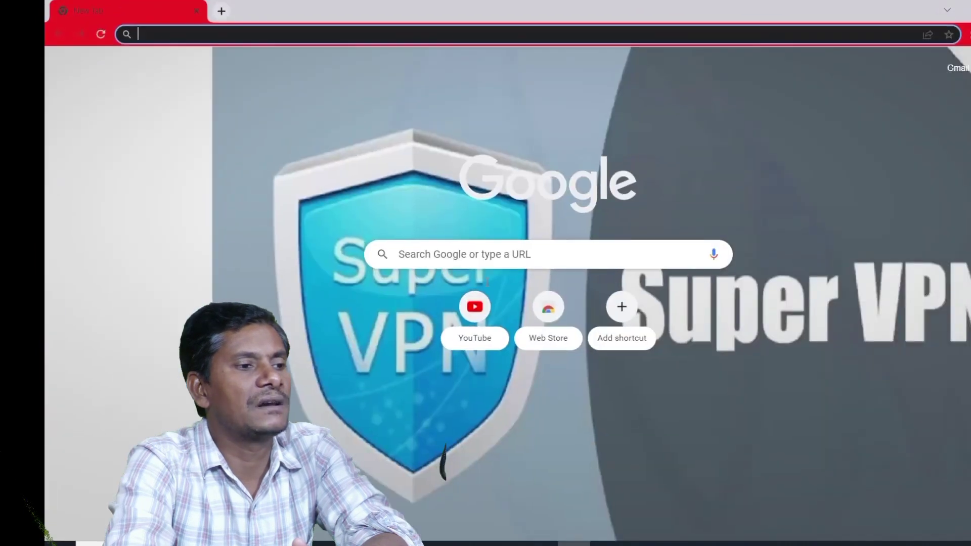
# Search for 'google play console login' and open the Google Play Console result
pyautogui.click(479, 252)
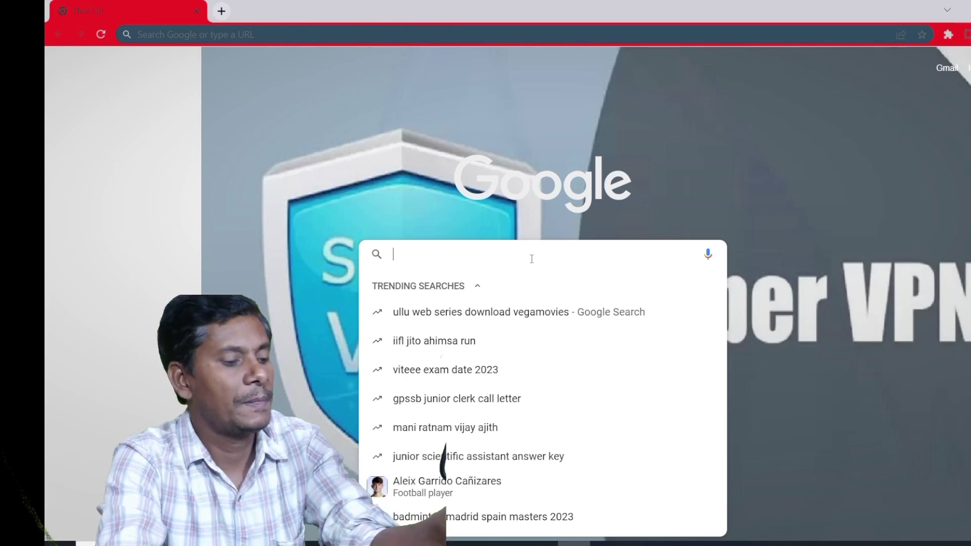
pyautogui.press('capslock')
pyautogui.write('go')
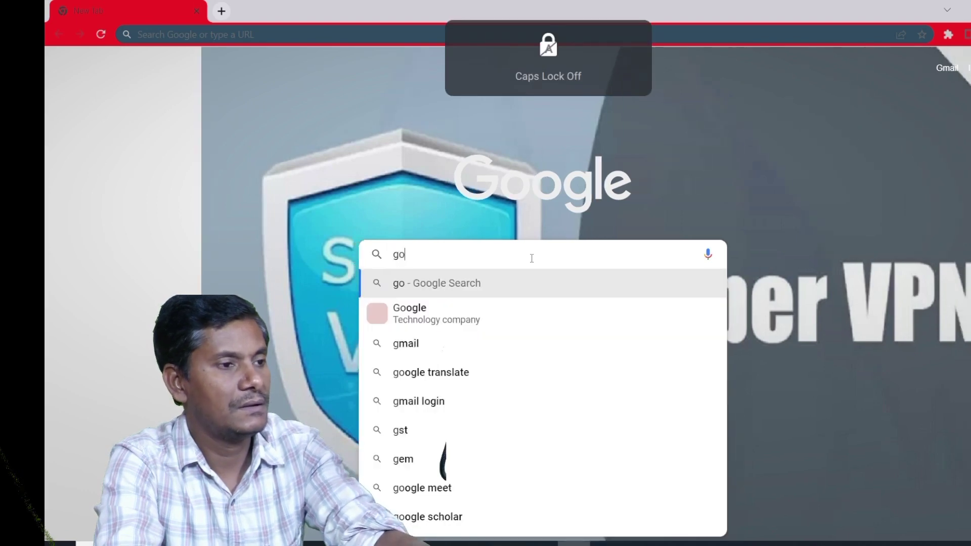
pyautogui.write('ogl')
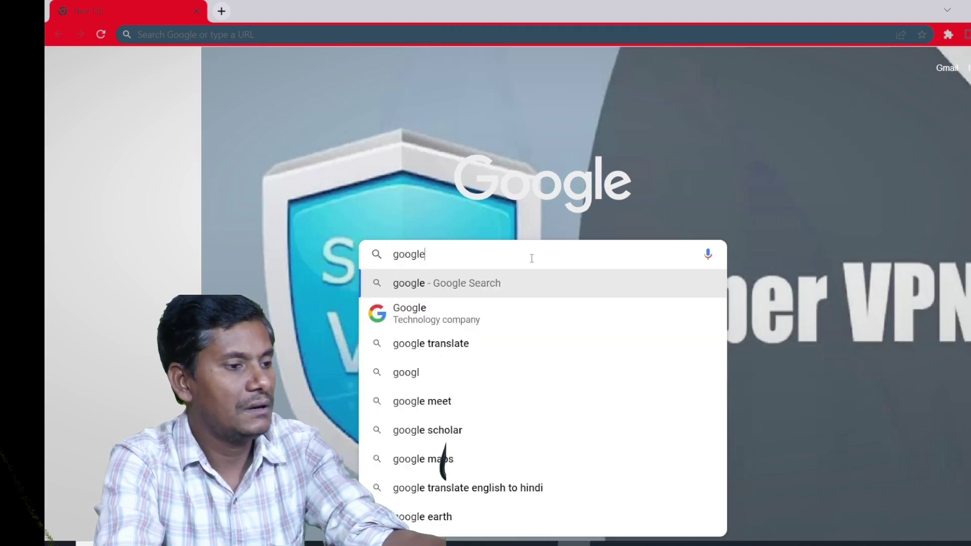
pyautogui.write('e play')
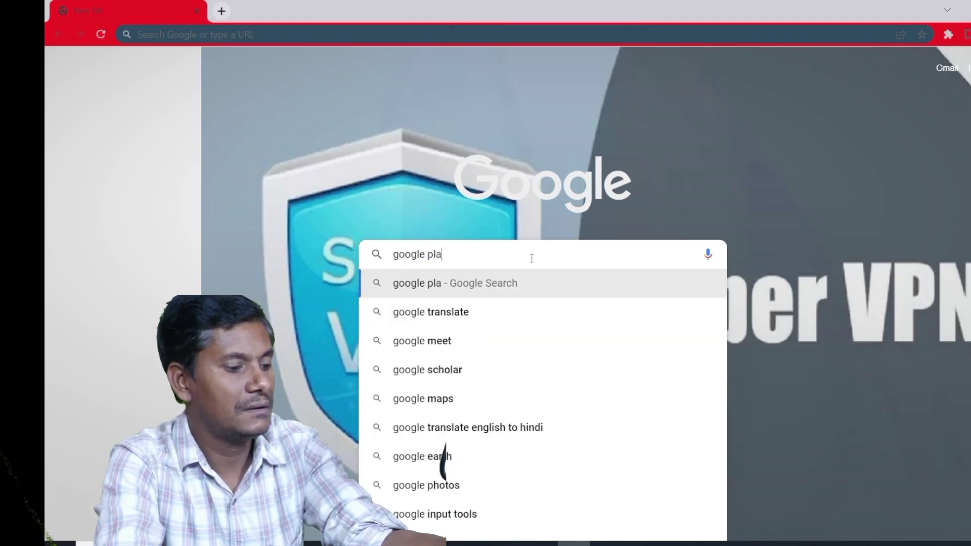
pyautogui.write(' co')
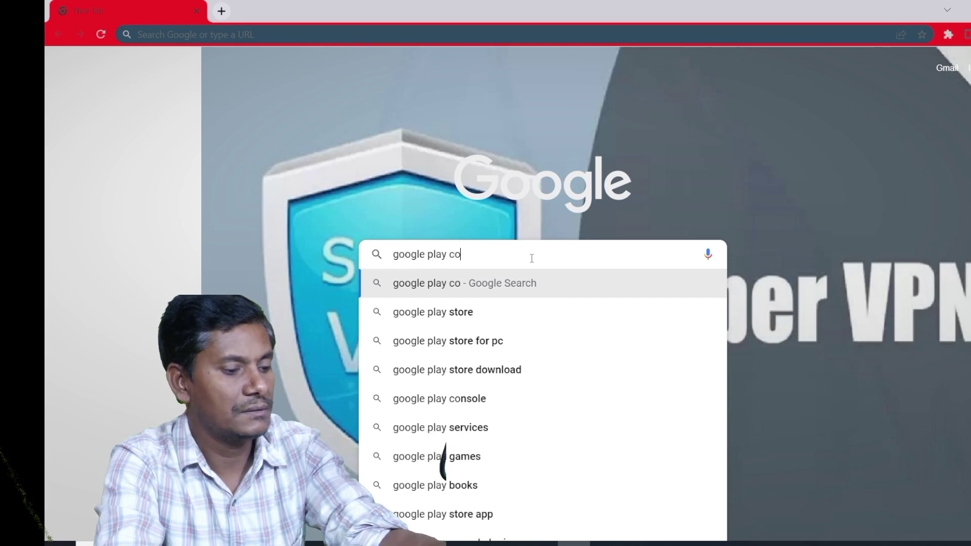
pyautogui.write('nsole')
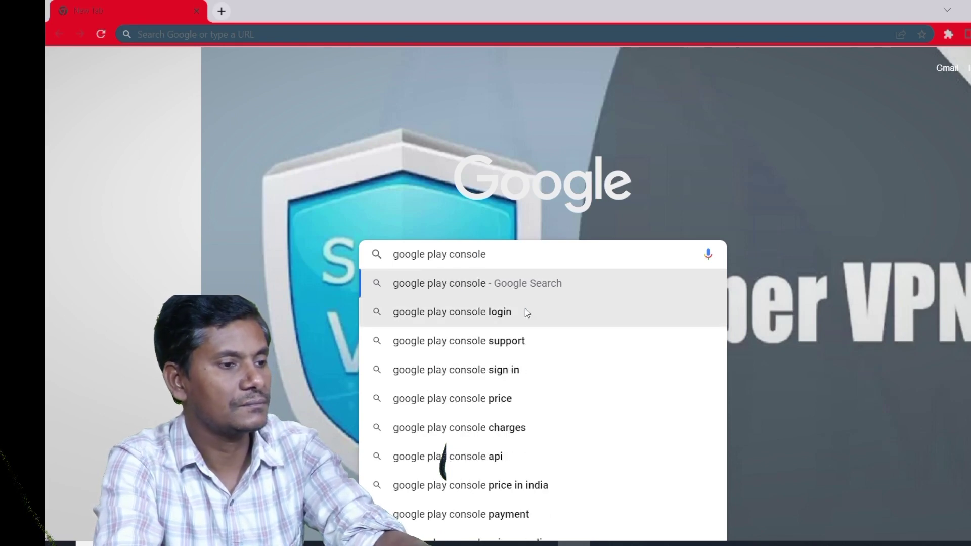
pyautogui.click(524, 311)
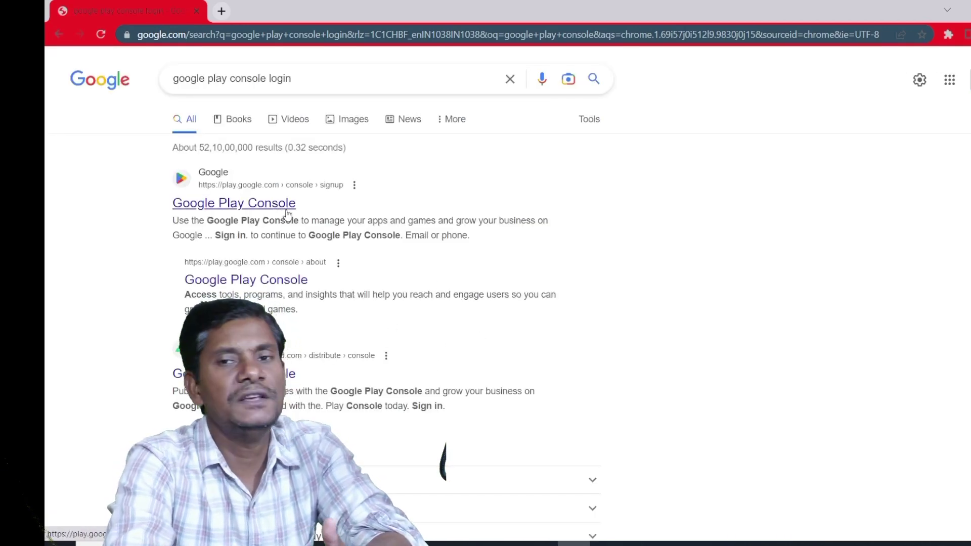
pyautogui.click(287, 214)
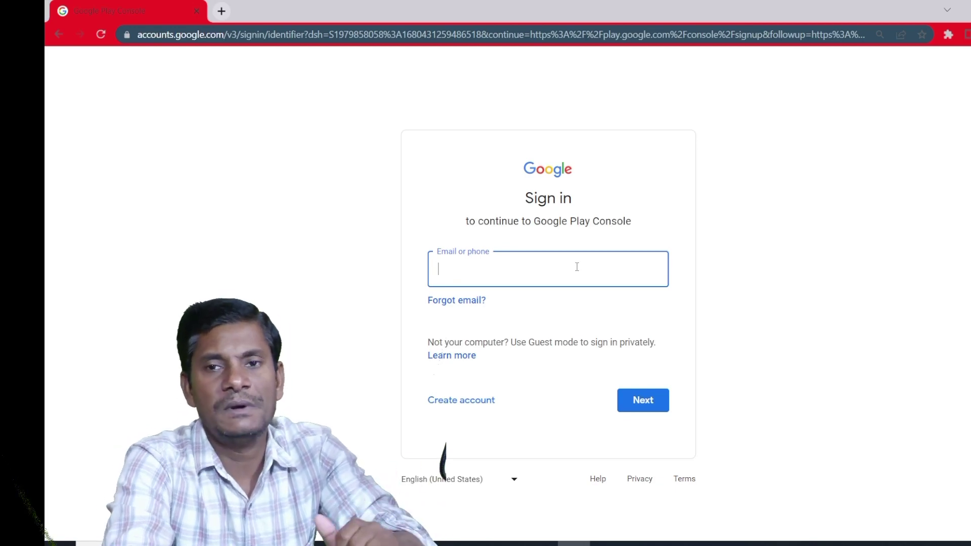
# Return to the Play Console window and scroll the All apps table, including FizaA2z removed by Google
pyautogui.press('super+d')
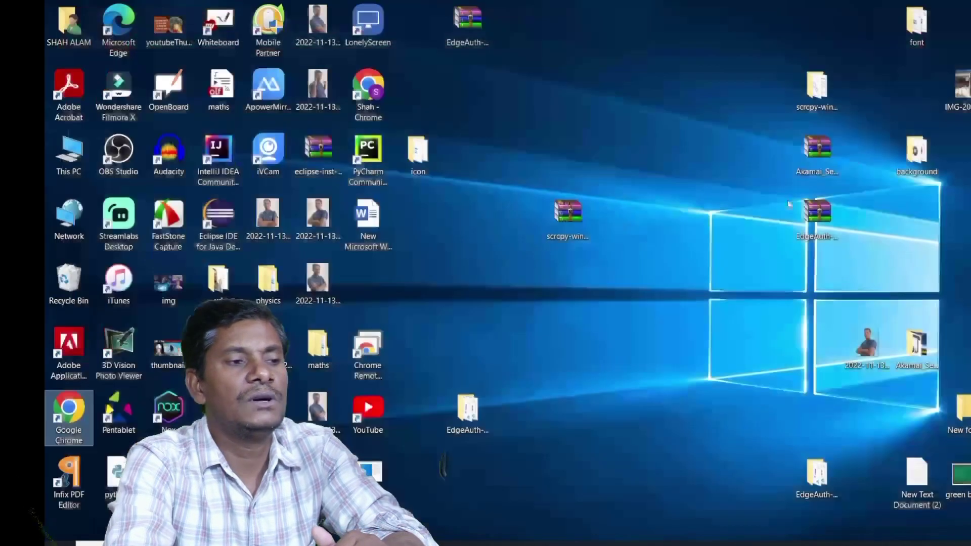
pyautogui.press('super+d')
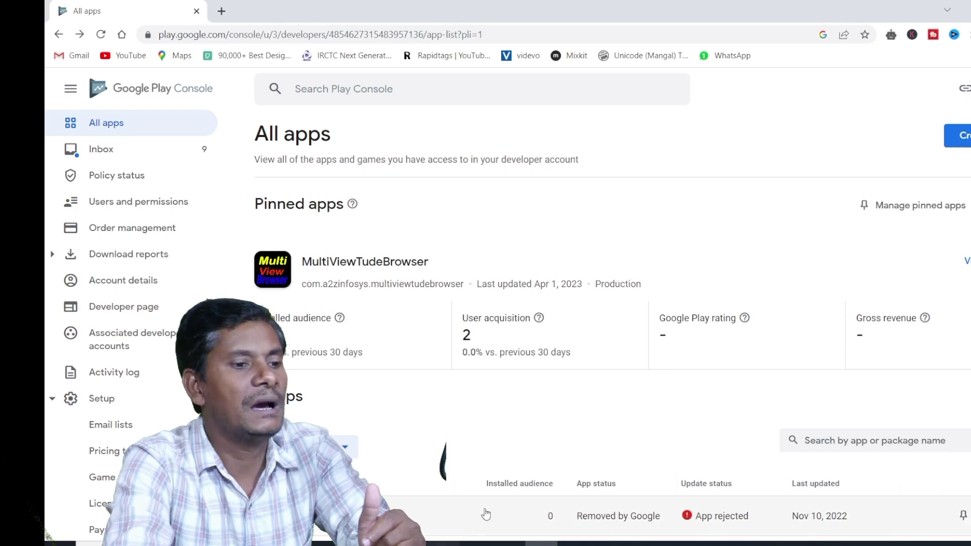
pyautogui.scroll(-3, 486, 515)
pyautogui.scroll(-2, 496, 465)
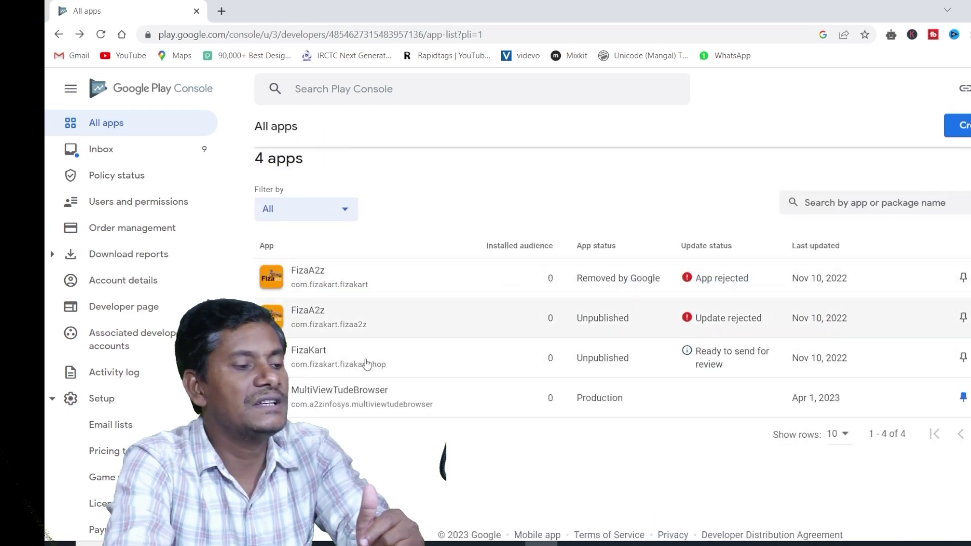
pyautogui.scroll(2, 324, 403)
pyautogui.scroll(3, 334, 397)
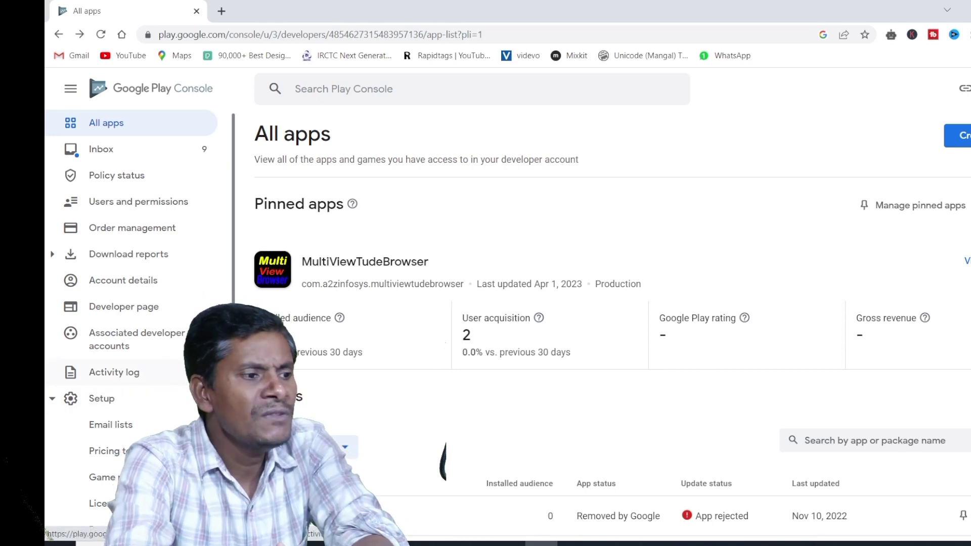
pyautogui.scroll(-4, 186, 377)
pyautogui.scroll(-5, 479, 411)
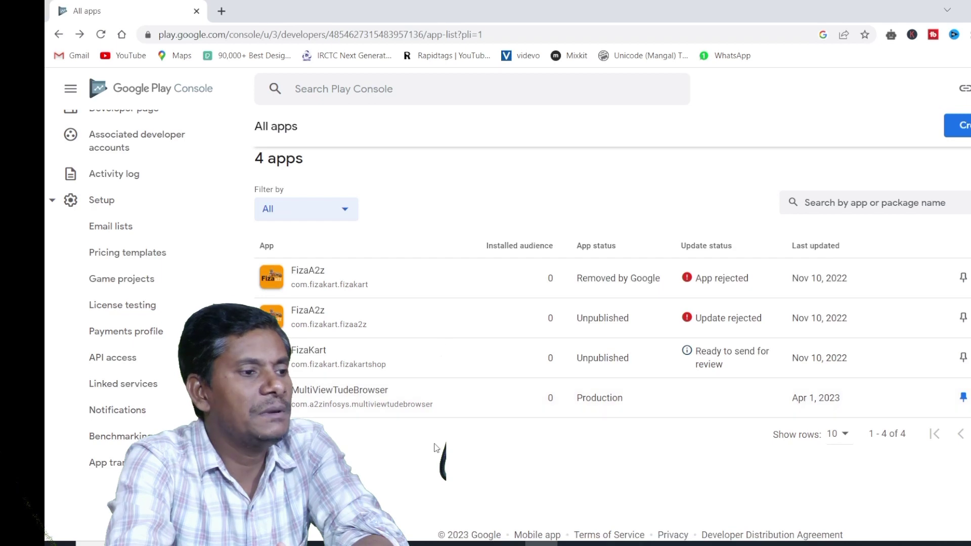
pyautogui.scroll(3, 142, 303)
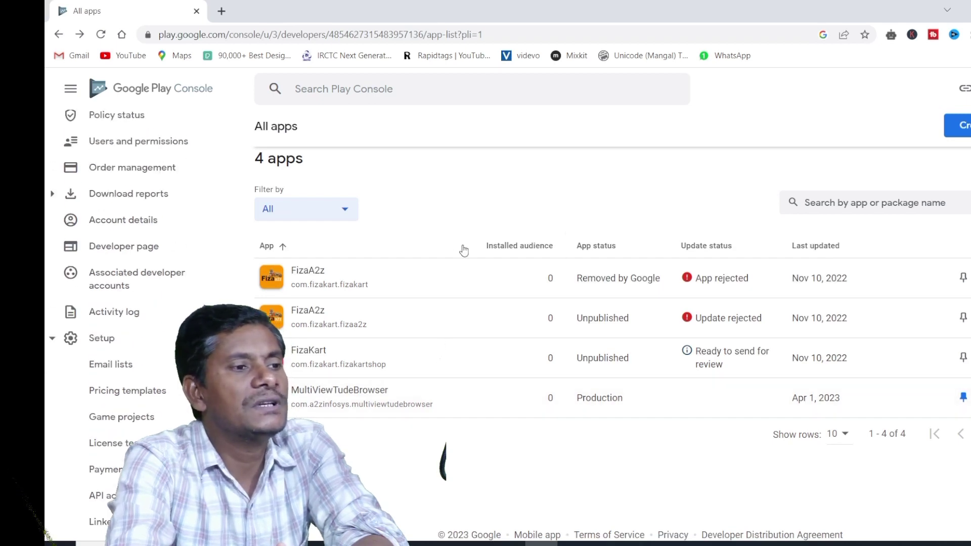
pyautogui.scroll(5, 462, 250)
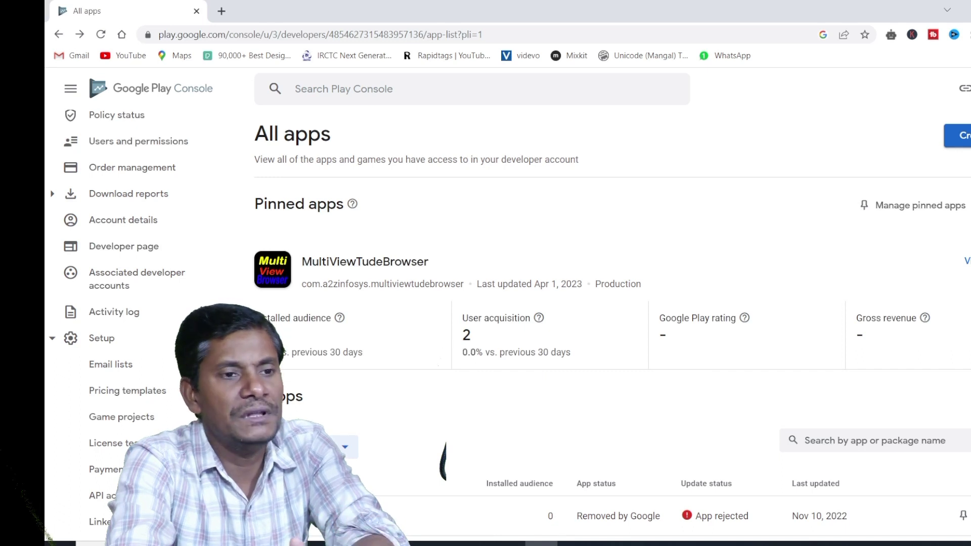
# Scroll the Create app form's App details, Free or paid and Declarations sections, leaving them empty
pyautogui.click(958, 135)
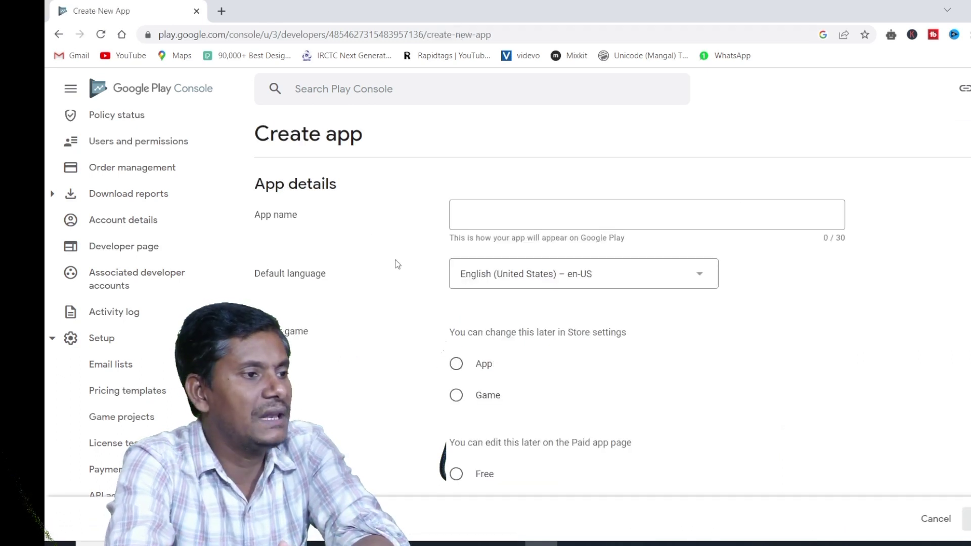
pyautogui.scroll(-3, 553, 285)
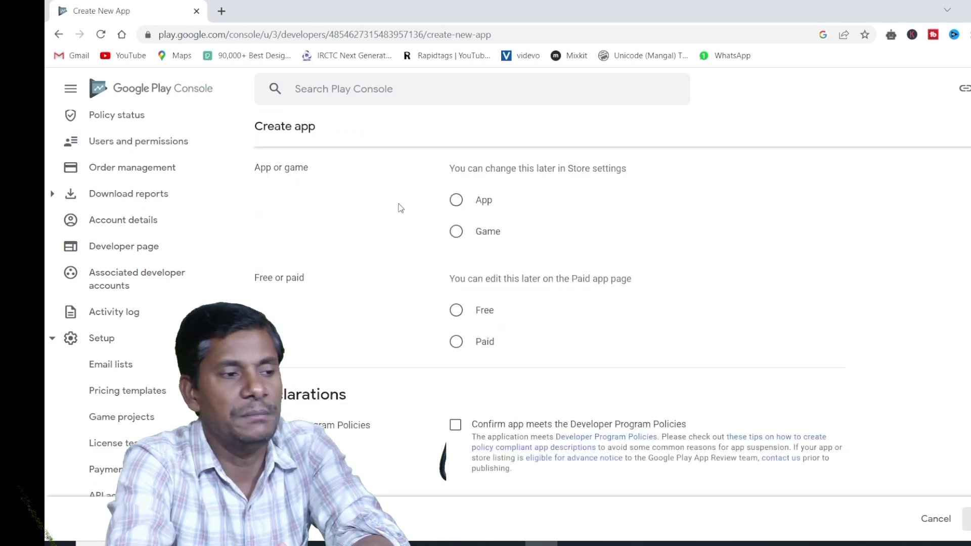
pyautogui.scroll(2, 541, 232)
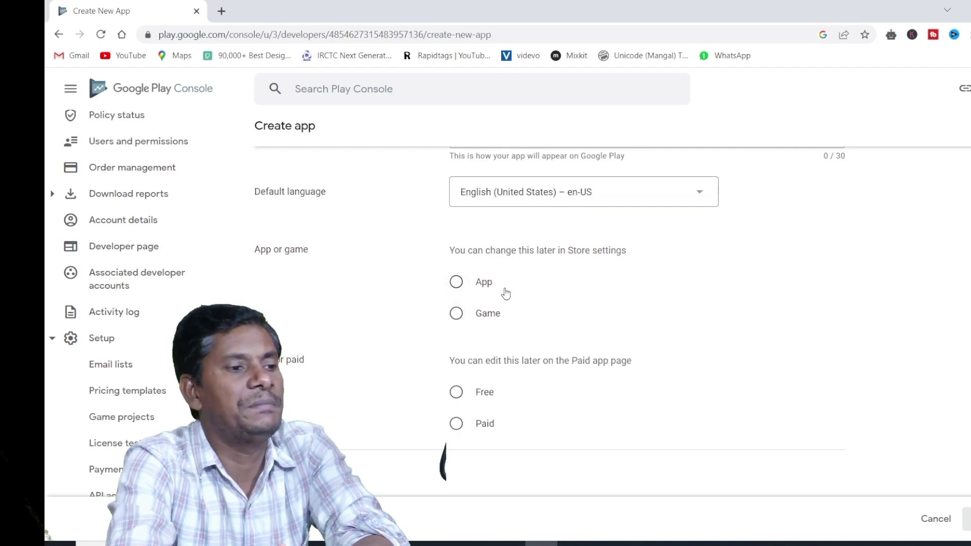
pyautogui.scroll(-3, 344, 288)
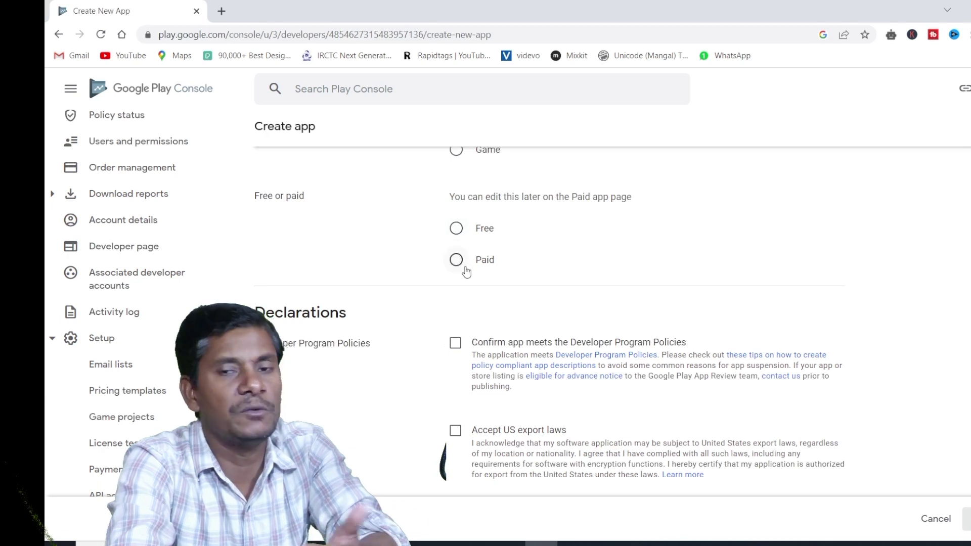
pyautogui.scroll(-2, 447, 263)
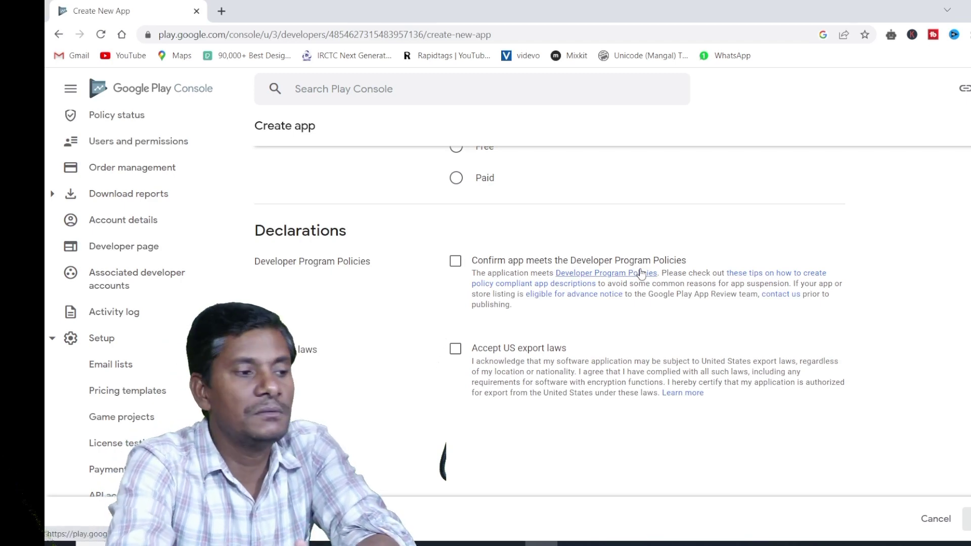
pyautogui.scroll(-1, 622, 299)
pyautogui.scroll(3, 621, 300)
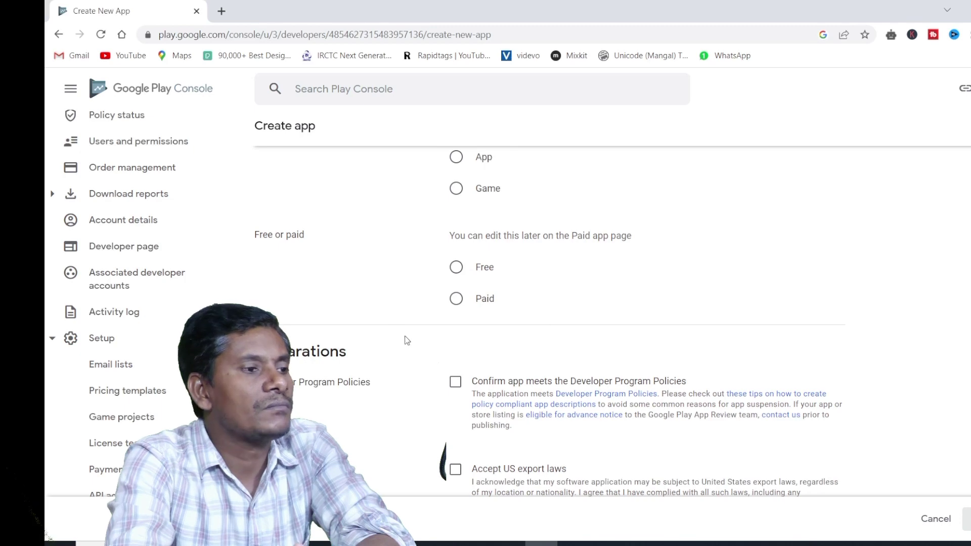
pyautogui.scroll(-2, 411, 286)
pyautogui.scroll(4, 426, 269)
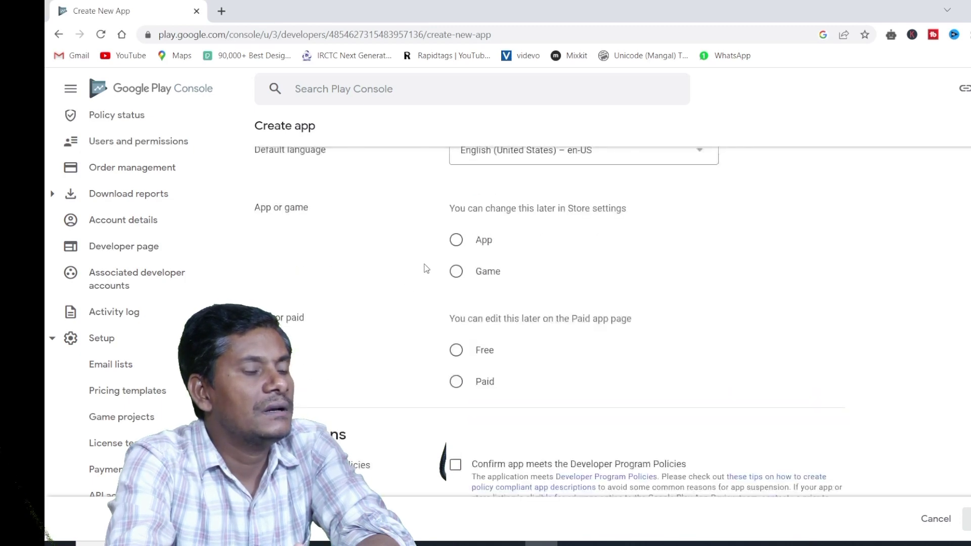
pyautogui.scroll(-4, 422, 298)
pyautogui.scroll(4, 420, 324)
pyautogui.scroll(-4, 425, 321)
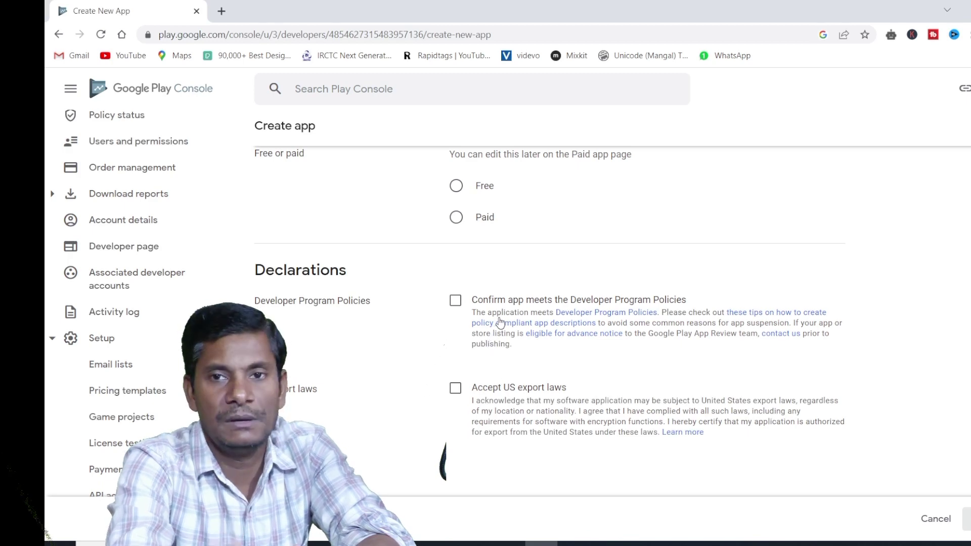
pyautogui.scroll(-2, 503, 324)
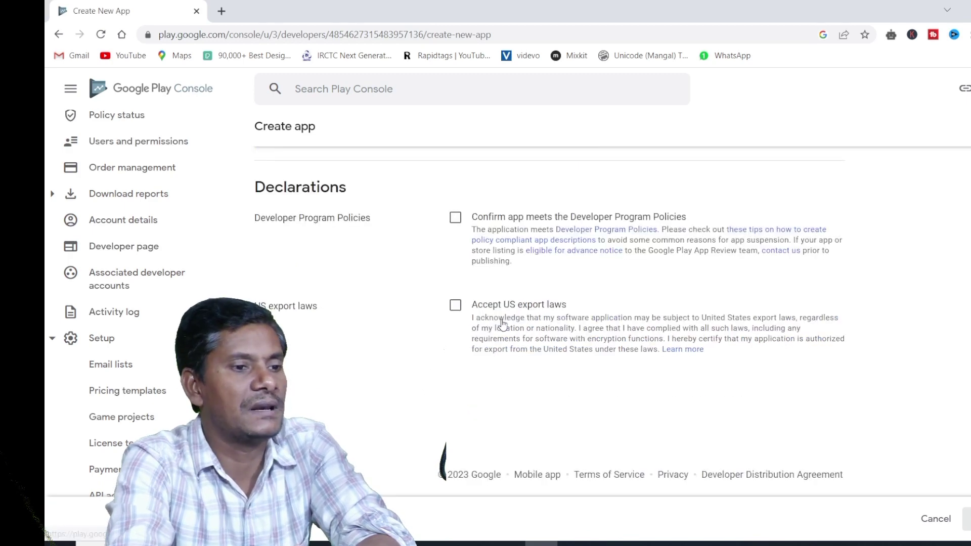
pyautogui.scroll(5, 506, 323)
pyautogui.scroll(-5, 511, 323)
pyautogui.scroll(10, 512, 322)
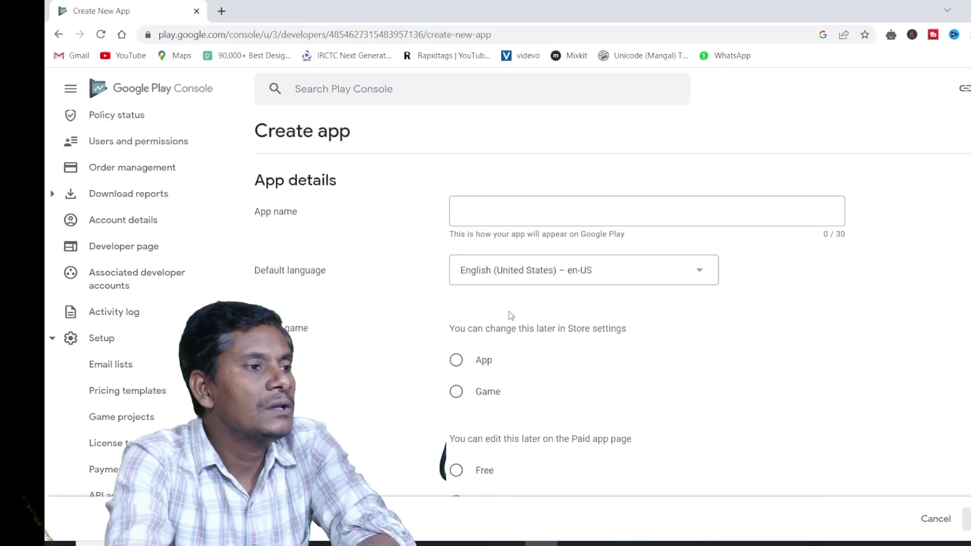
pyautogui.scroll(-10, 802, 375)
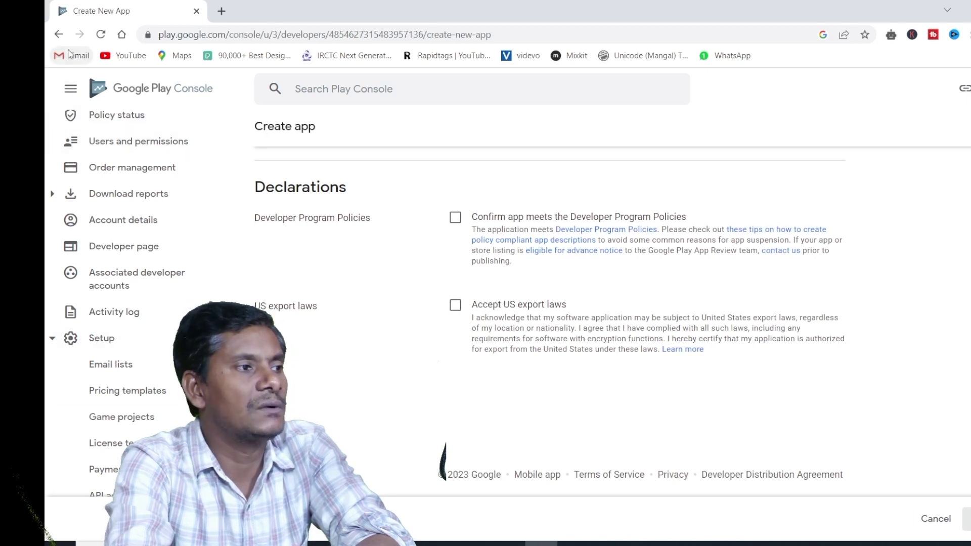
# Go back to All apps and scroll down to the table of four apps and their statuses
pyautogui.click(61, 34)
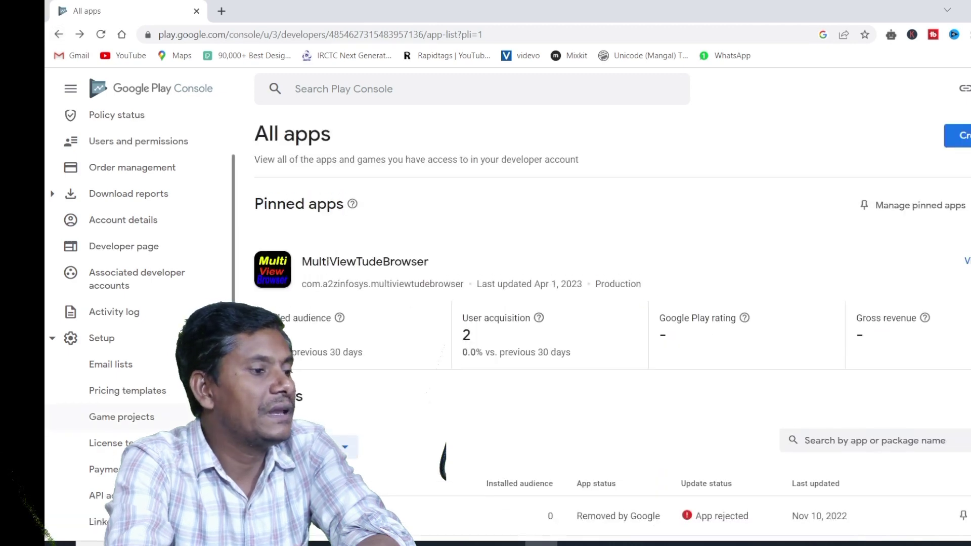
pyautogui.scroll(-3, 126, 303)
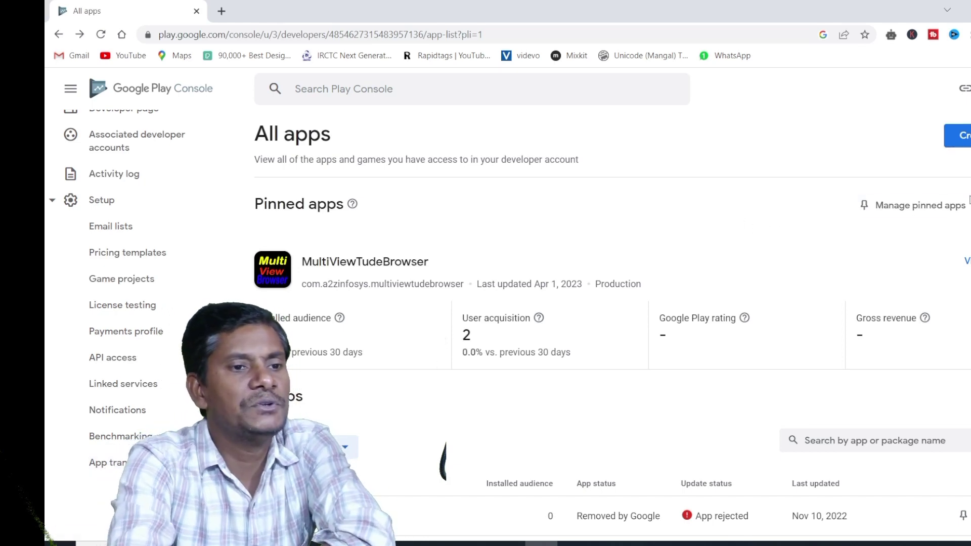
pyautogui.scroll(5, 212, 263)
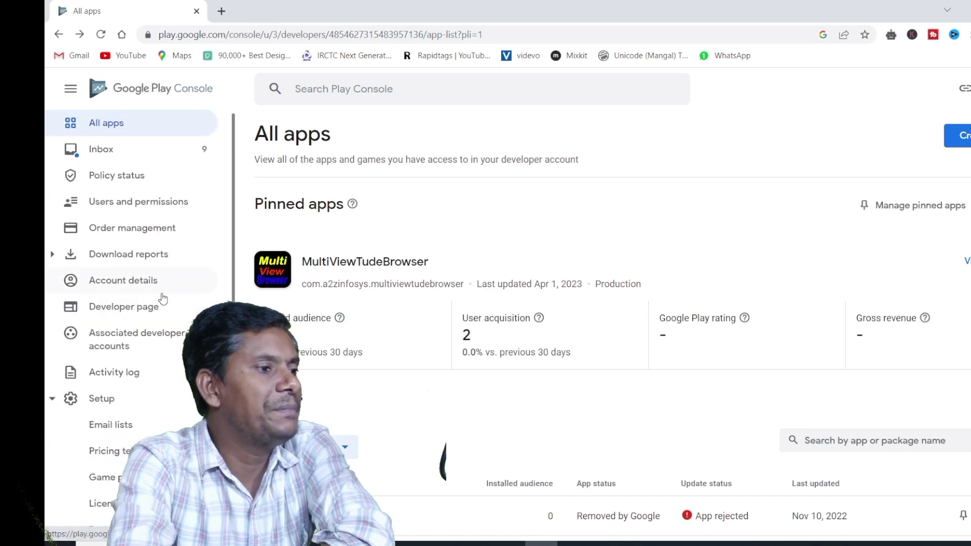
pyautogui.scroll(-2, 147, 344)
pyautogui.scroll(-3, 147, 354)
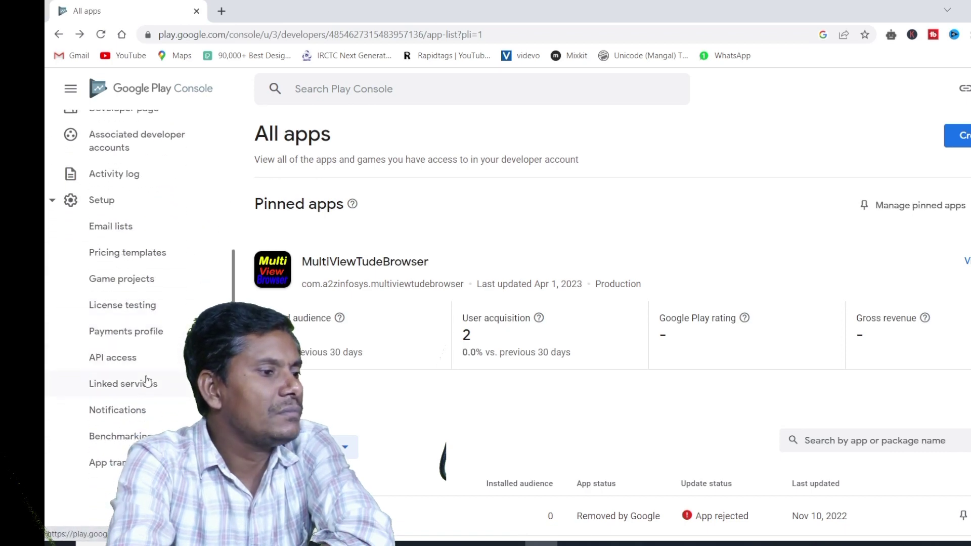
pyautogui.scroll(-5, 372, 364)
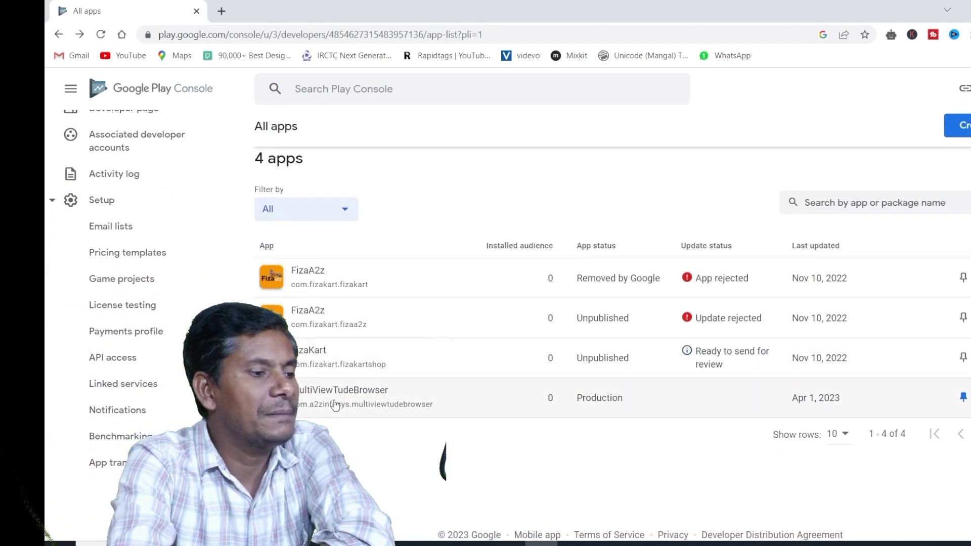
# Open the FizaA2z app marked Removed by Google and scroll its App rejected dashboard
pyautogui.click(326, 285)
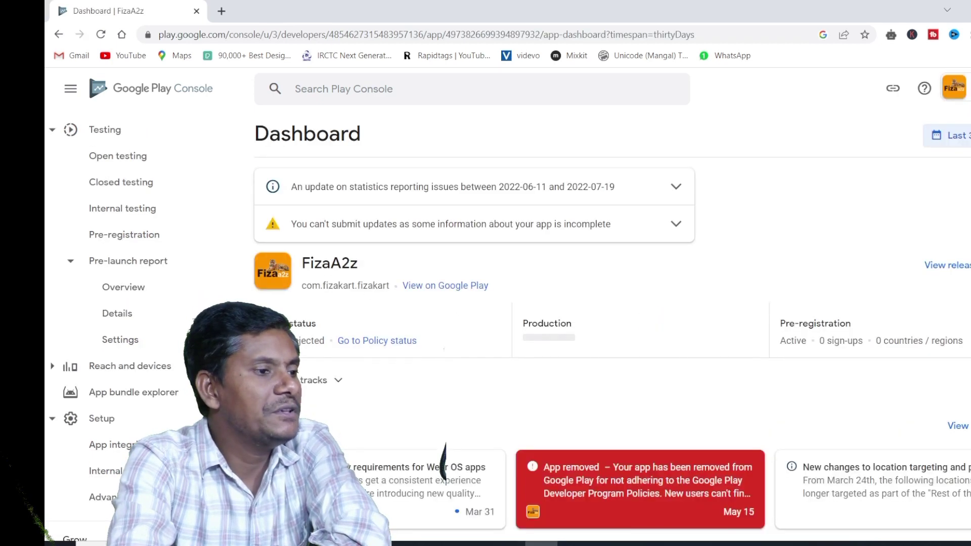
pyautogui.scroll(-3, 134, 374)
pyautogui.scroll(-10, 152, 374)
pyautogui.scroll(-1, 162, 394)
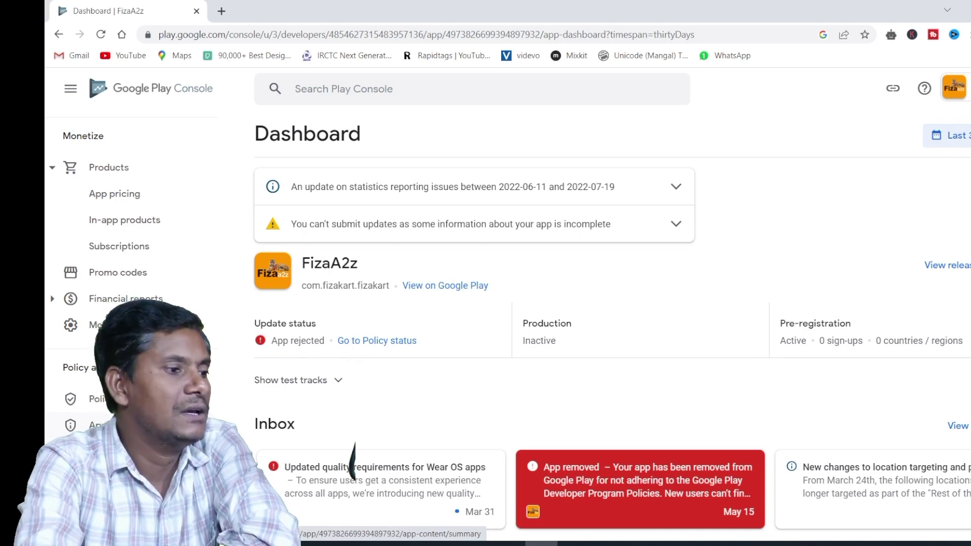
# Review FizaA2z's Policy status issues, then switch to its App content checklist
pyautogui.click(96, 399)
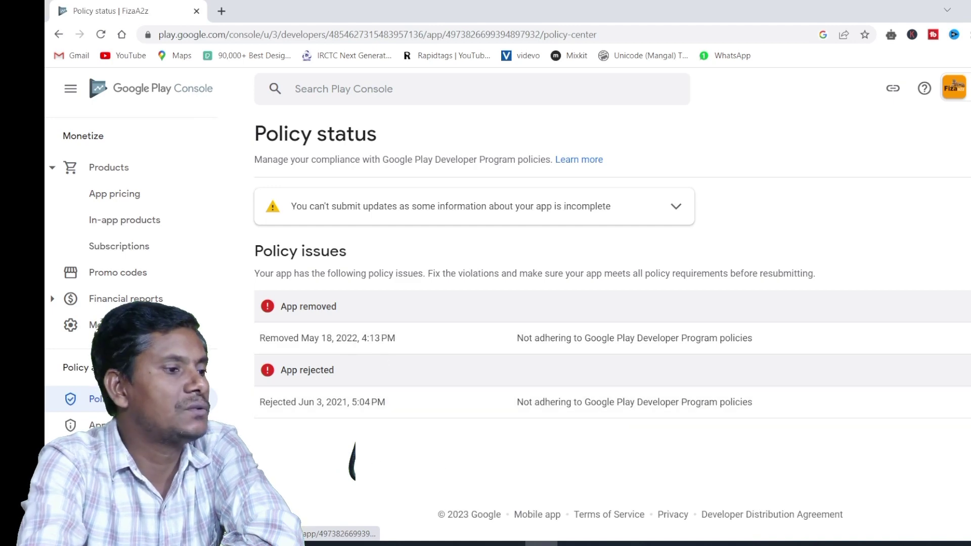
pyautogui.click(96, 425)
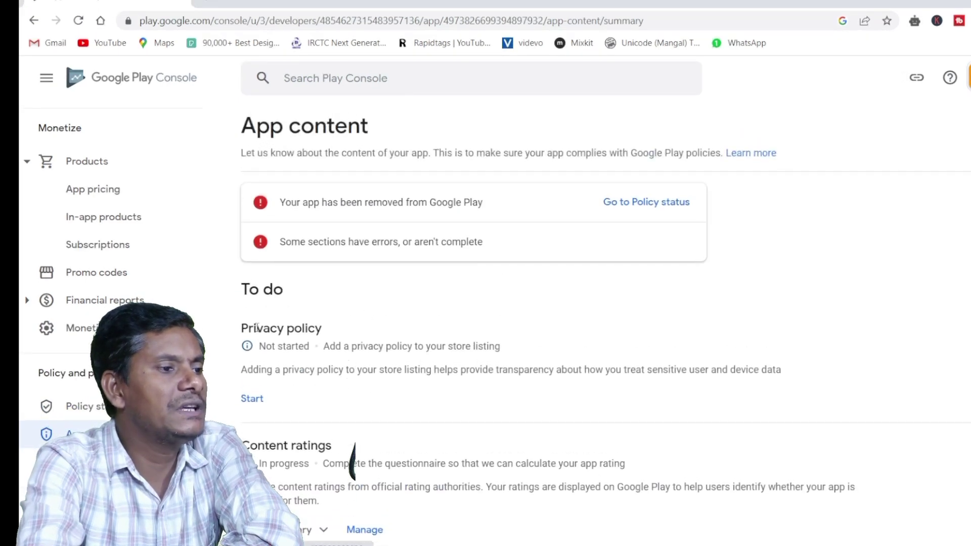
pyautogui.scroll(-3, 346, 344)
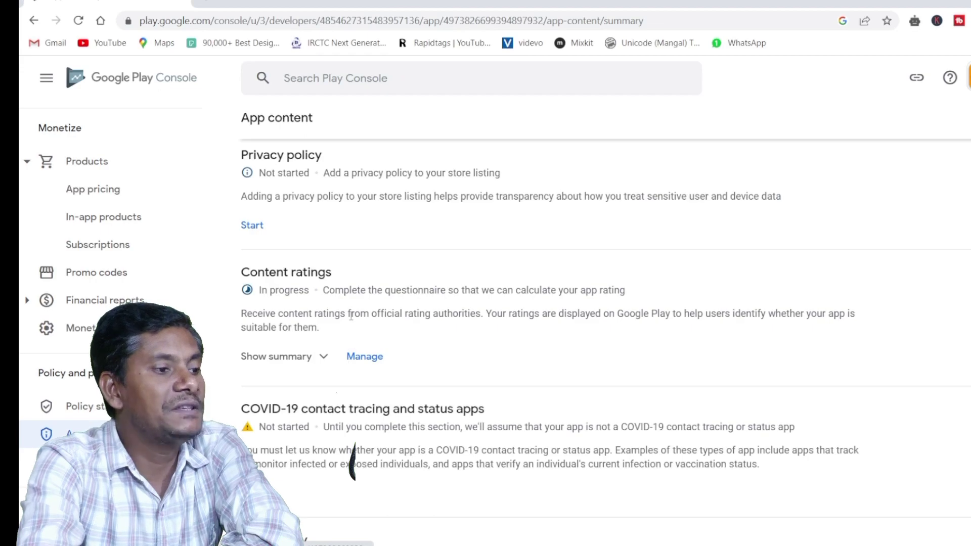
pyautogui.scroll(-6, 351, 316)
pyautogui.scroll(-5, 353, 320)
pyautogui.scroll(-6, 352, 320)
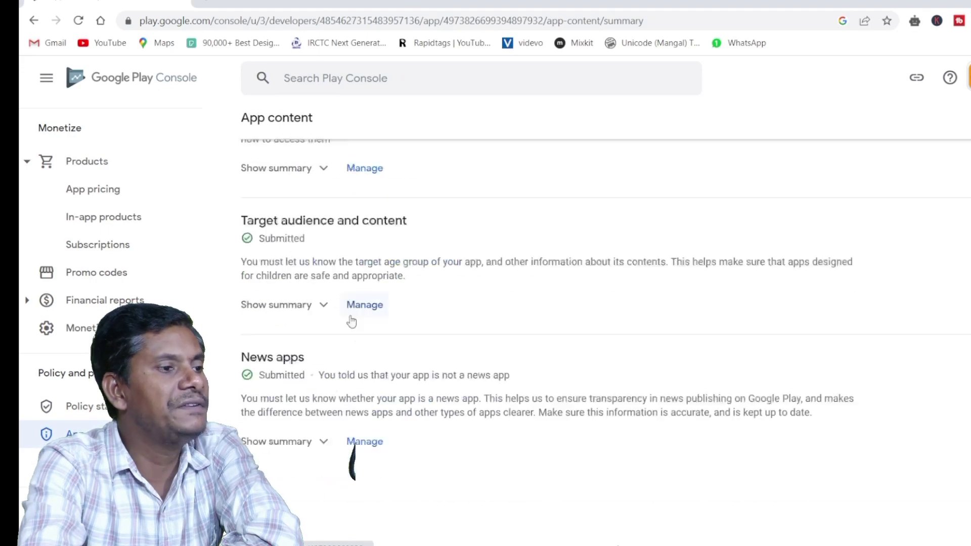
pyautogui.scroll(6, 353, 320)
pyautogui.scroll(8, 353, 320)
pyautogui.scroll(5, 352, 320)
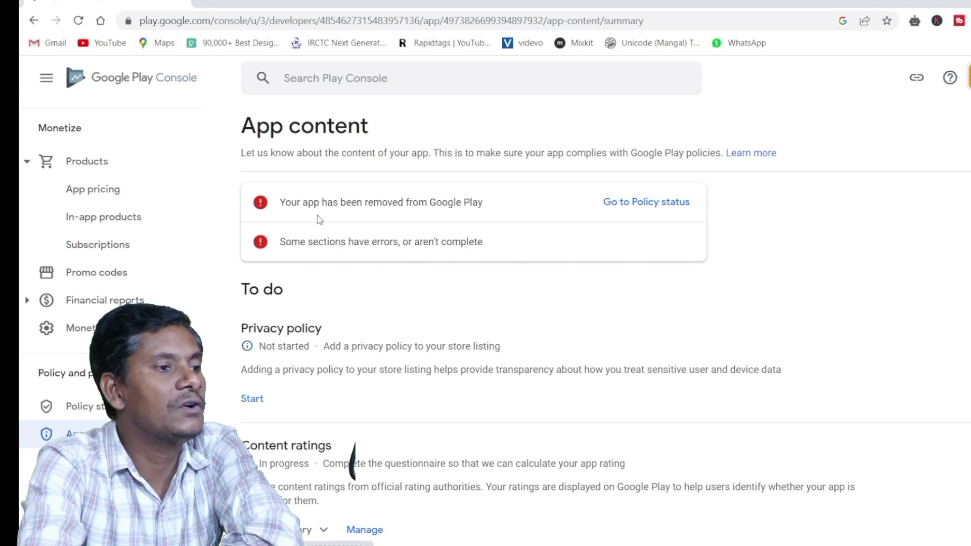
pyautogui.scroll(-3, 449, 257)
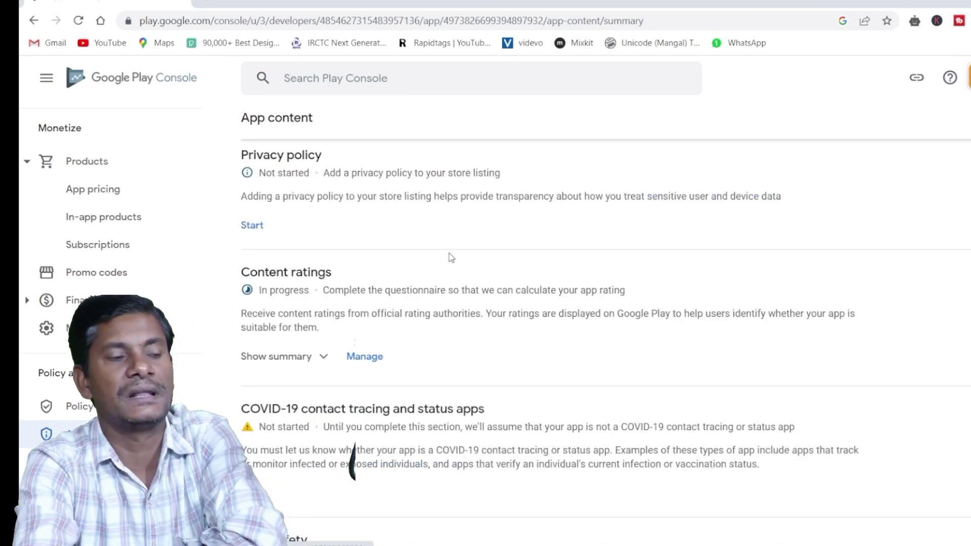
pyautogui.scroll(-3, 442, 271)
pyautogui.scroll(5, 441, 273)
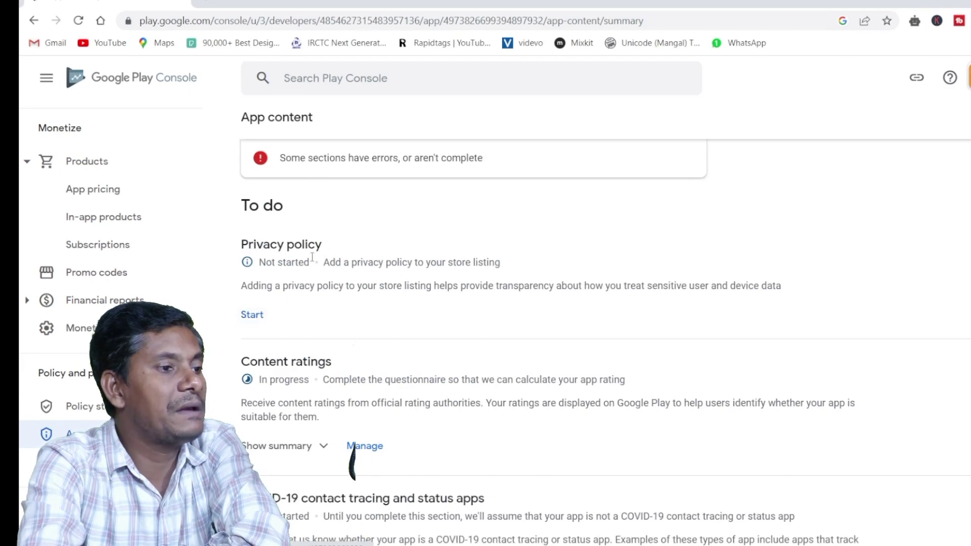
pyautogui.scroll(-2, 274, 315)
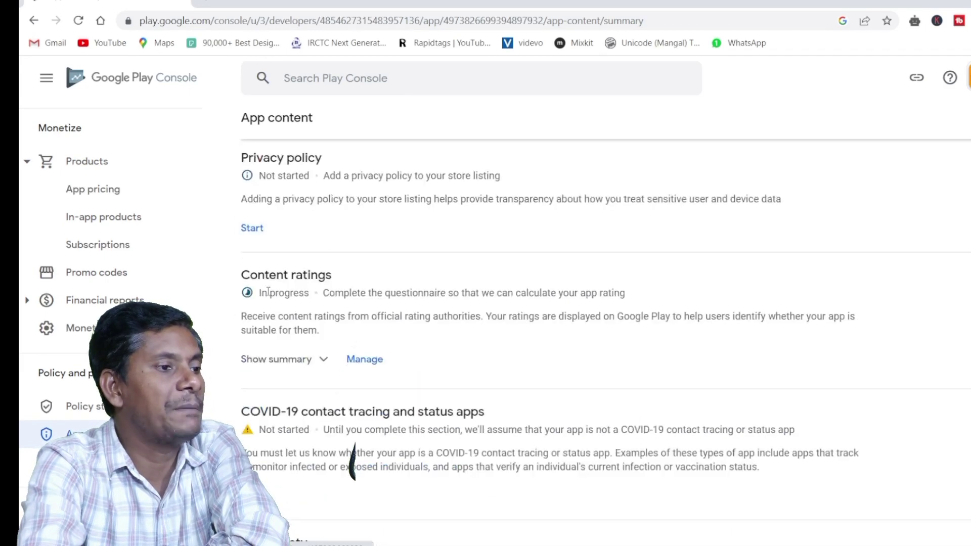
pyautogui.click(255, 240)
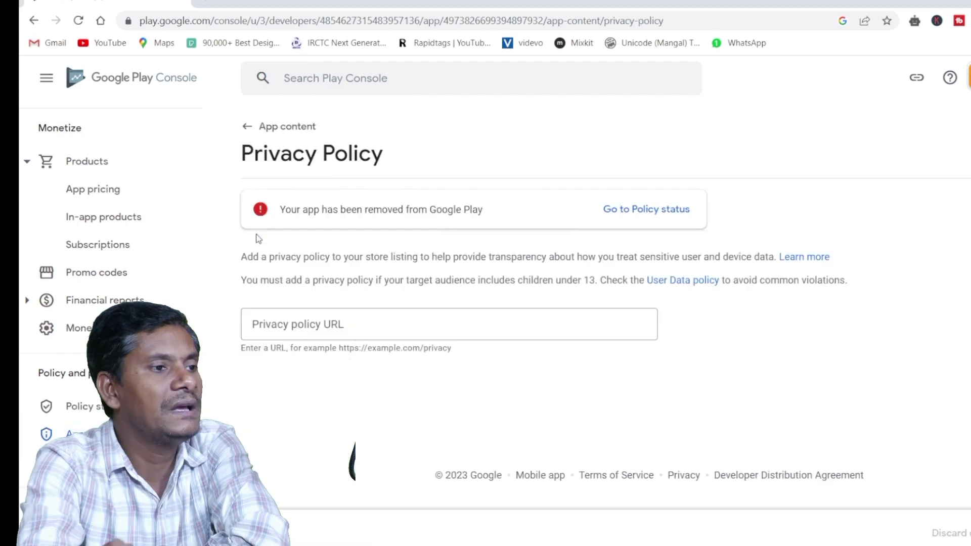
pyautogui.click(328, 327)
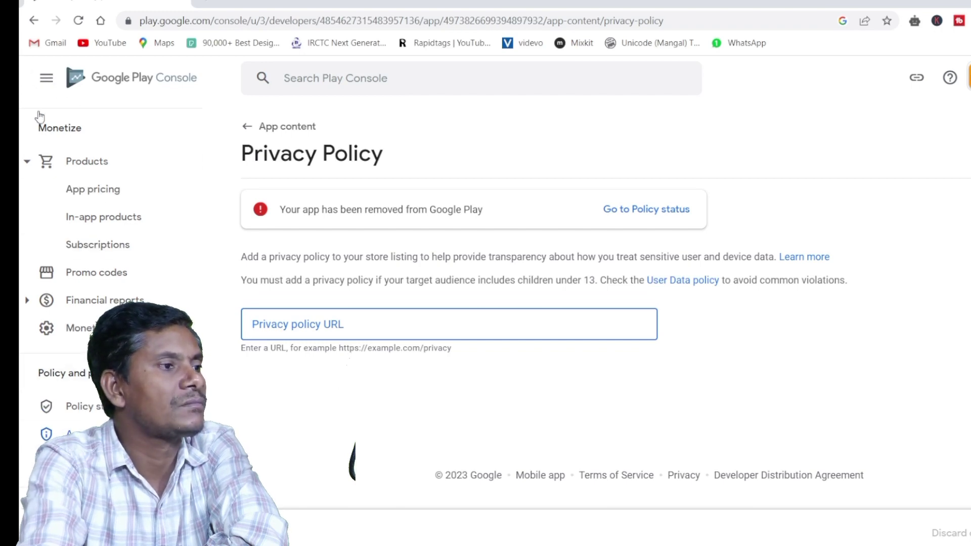
pyautogui.scroll(5, 45, 151)
pyautogui.scroll(5, 44, 152)
pyautogui.scroll(5, 44, 151)
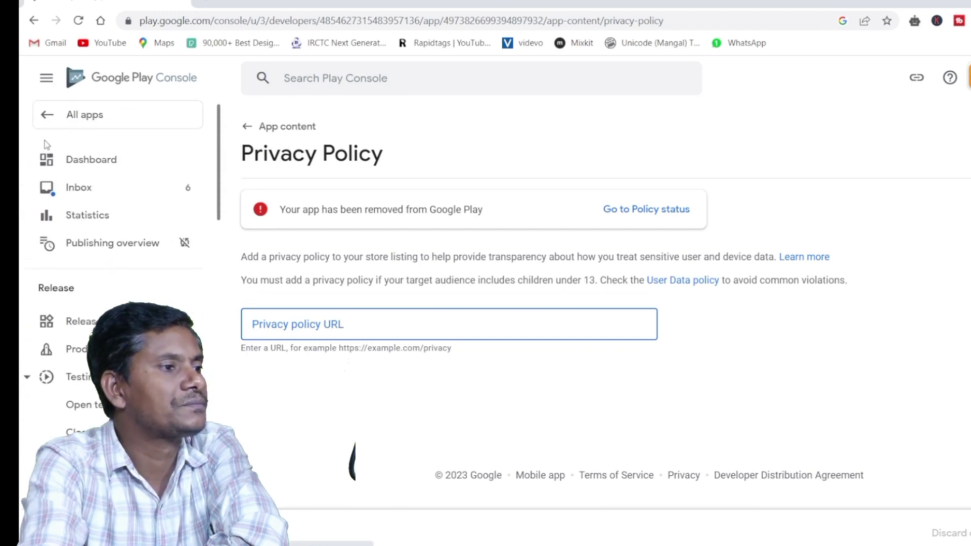
pyautogui.scroll(-5, 58, 238)
pyautogui.scroll(-5, 60, 249)
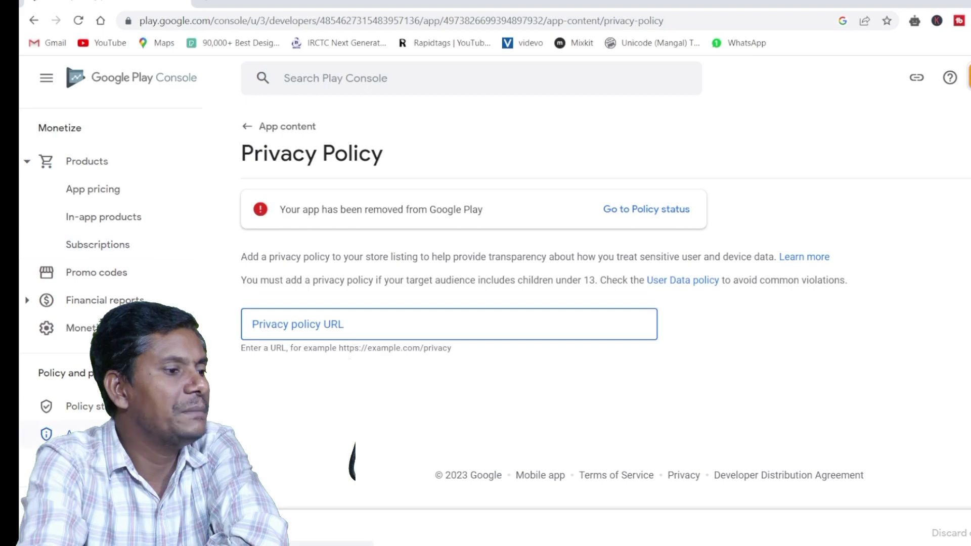
pyautogui.click(247, 126)
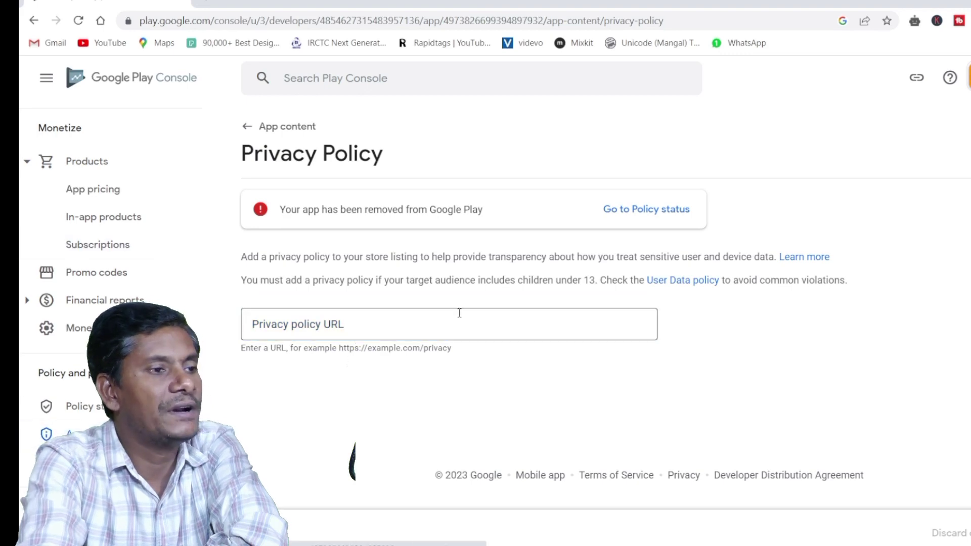
# Show the Content ratings summary badges, look them over, then hide the summary again
pyautogui.scroll(-3, 473, 297)
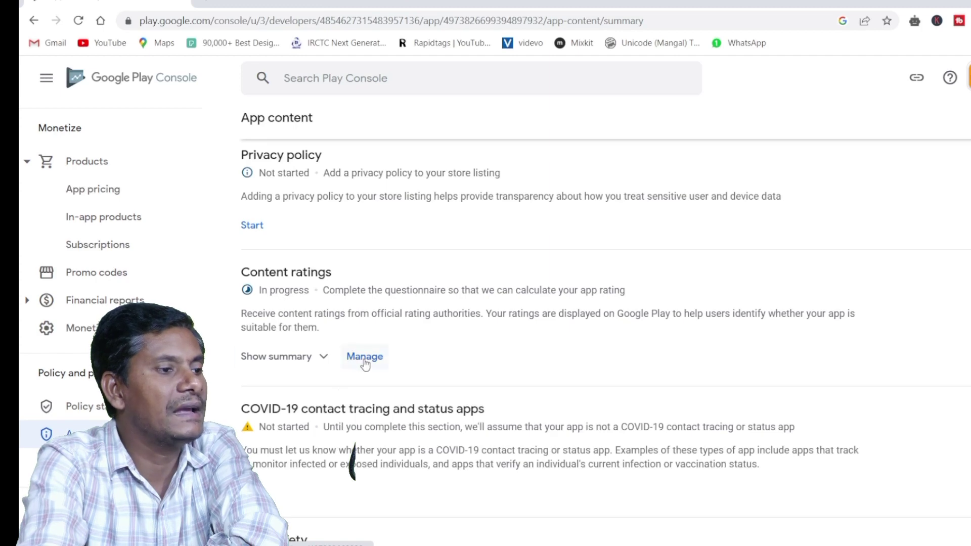
pyautogui.click(320, 357)
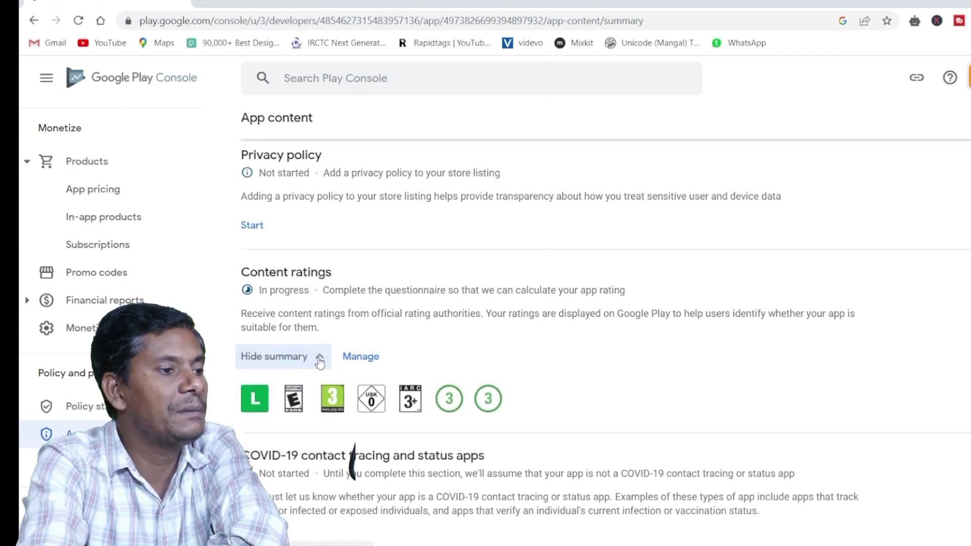
pyautogui.scroll(-3, 388, 325)
pyautogui.scroll(5, 389, 325)
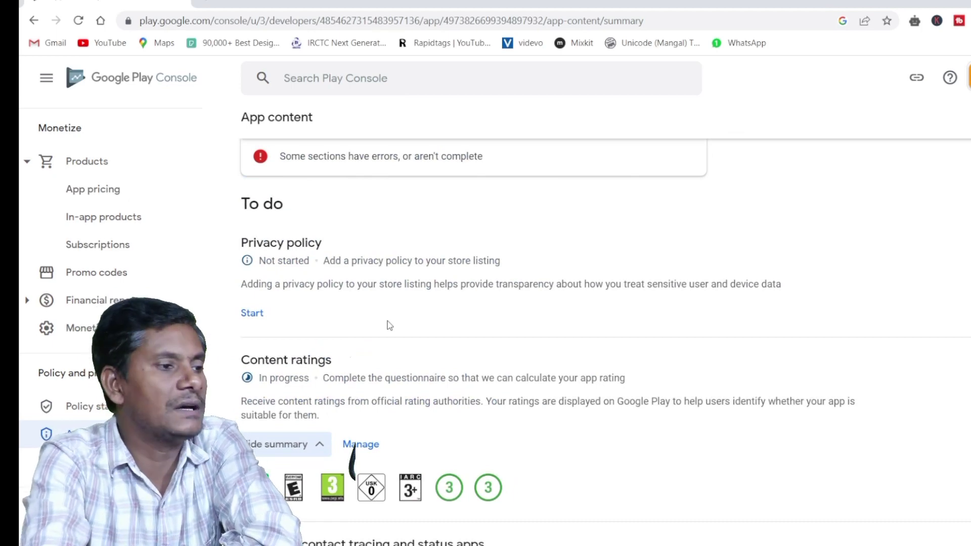
pyautogui.scroll(2, 389, 321)
pyautogui.scroll(-3, 485, 348)
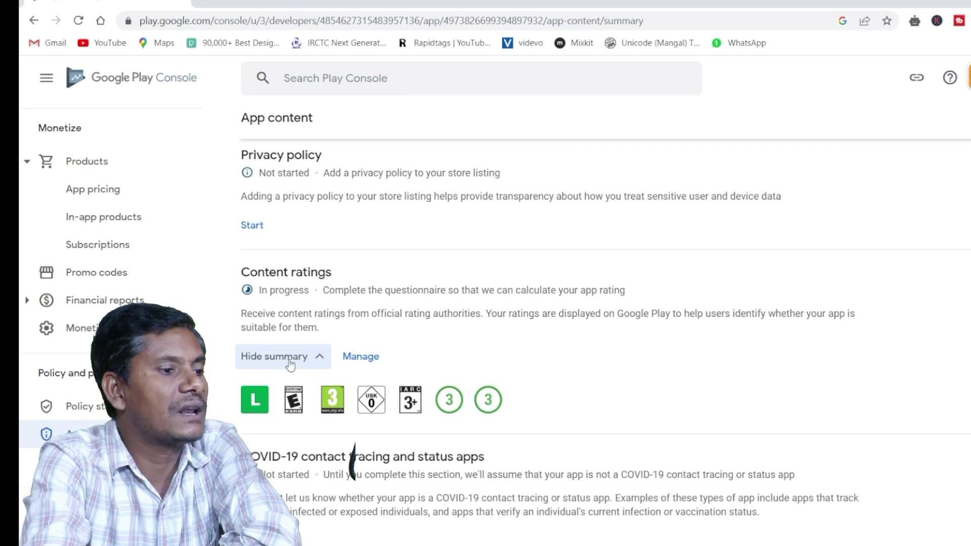
pyautogui.scroll(5, 362, 359)
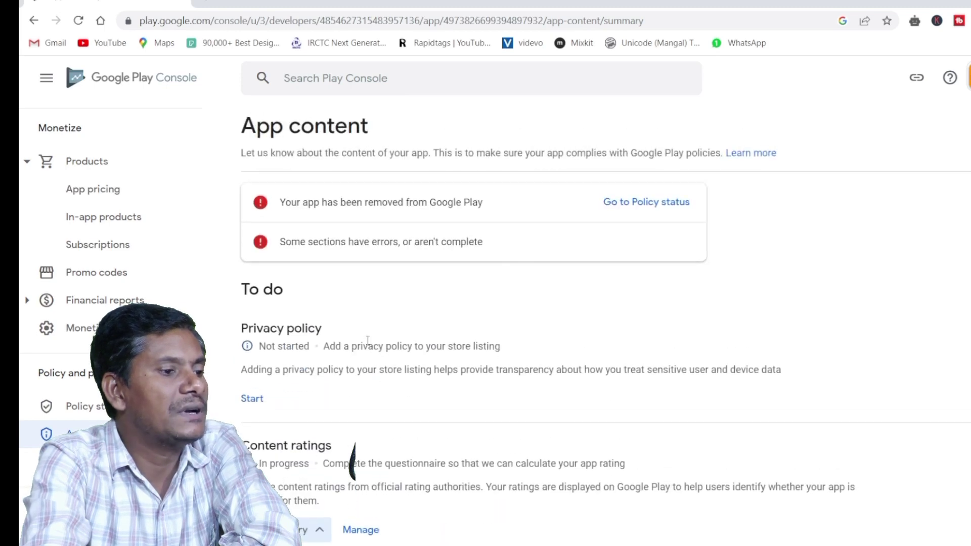
pyautogui.scroll(-6, 368, 345)
pyautogui.scroll(3, 300, 359)
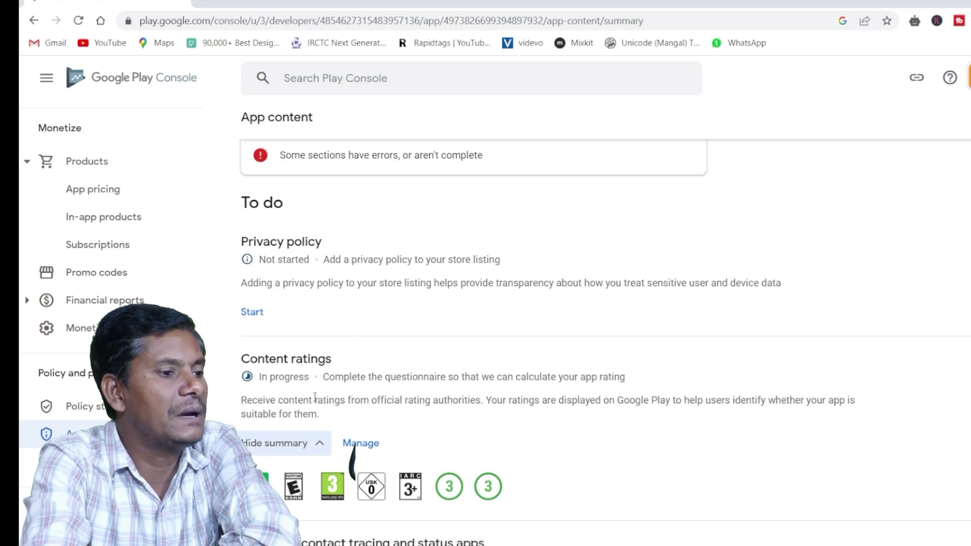
pyautogui.click(321, 444)
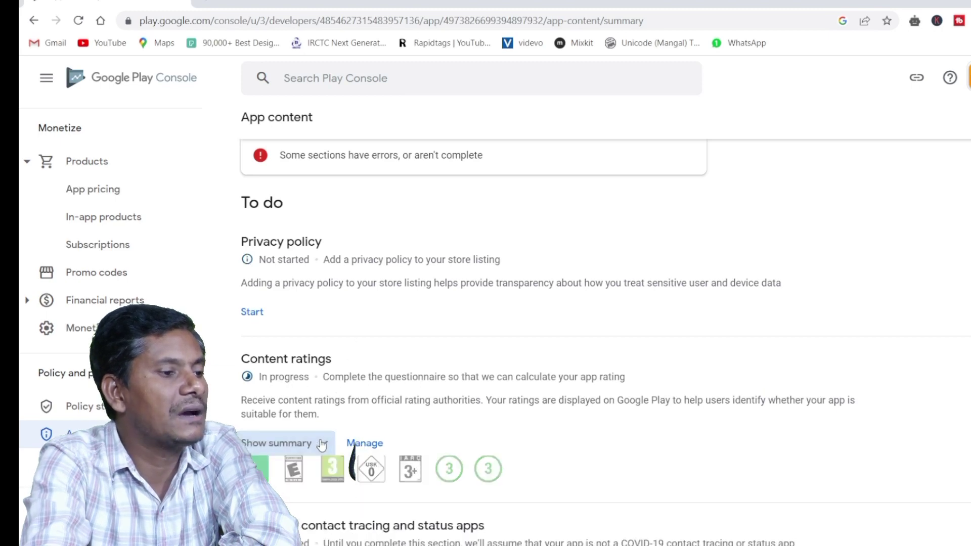
# View the Content ratings details, then return and scroll down the App content checklist
pyautogui.click(376, 443)
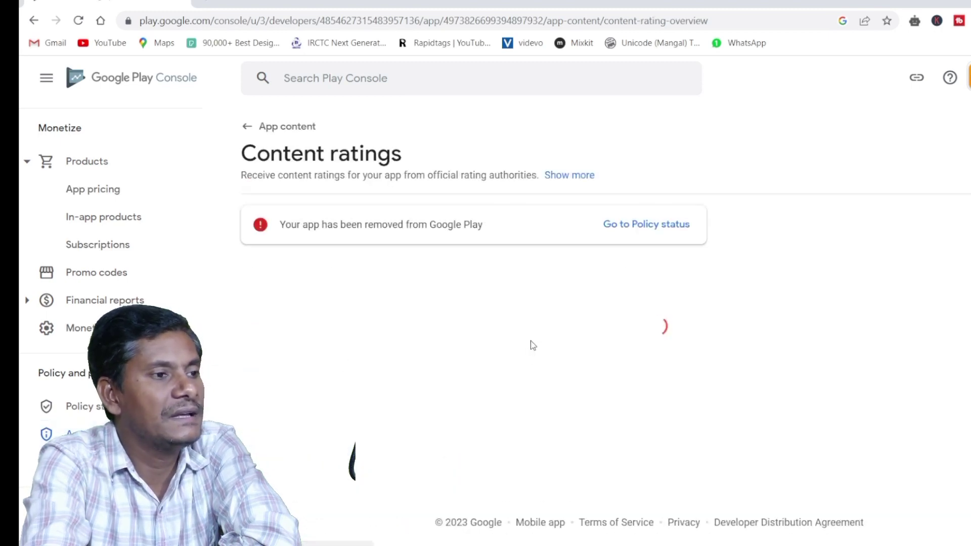
pyautogui.scroll(-5, 544, 326)
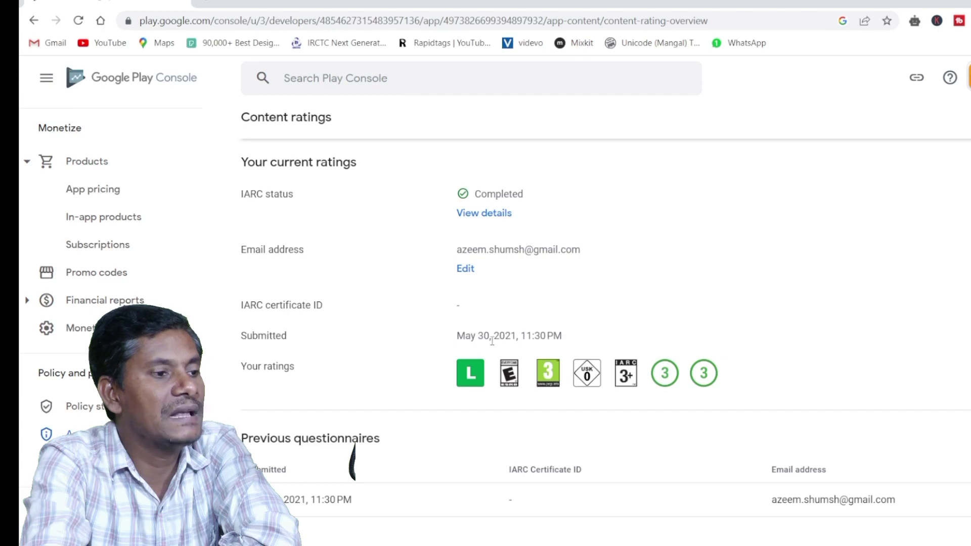
pyautogui.scroll(-3, 388, 351)
pyautogui.scroll(8, 392, 351)
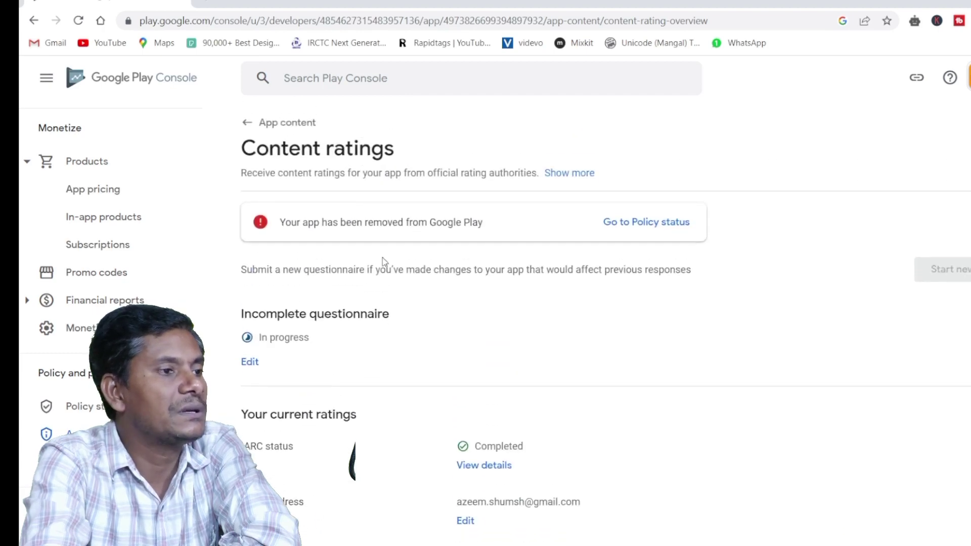
pyautogui.click(263, 129)
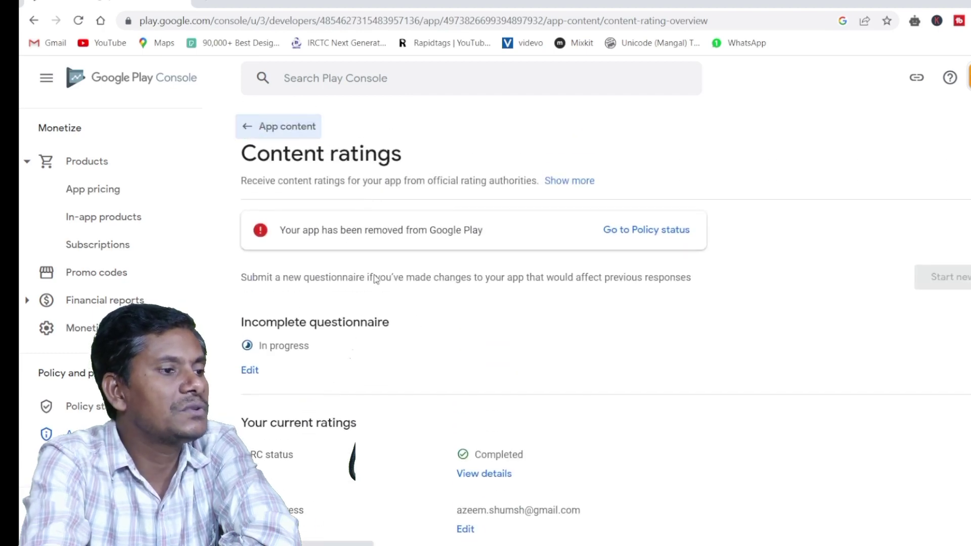
pyautogui.scroll(-5, 461, 342)
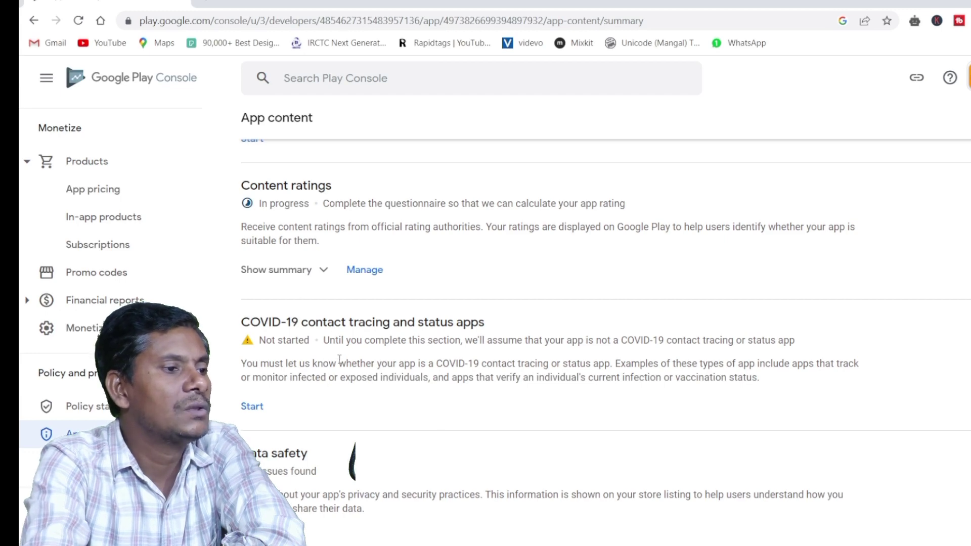
# Start the COVID-19 contact tracing and status apps declaration for FizaA2z
pyautogui.click(259, 409)
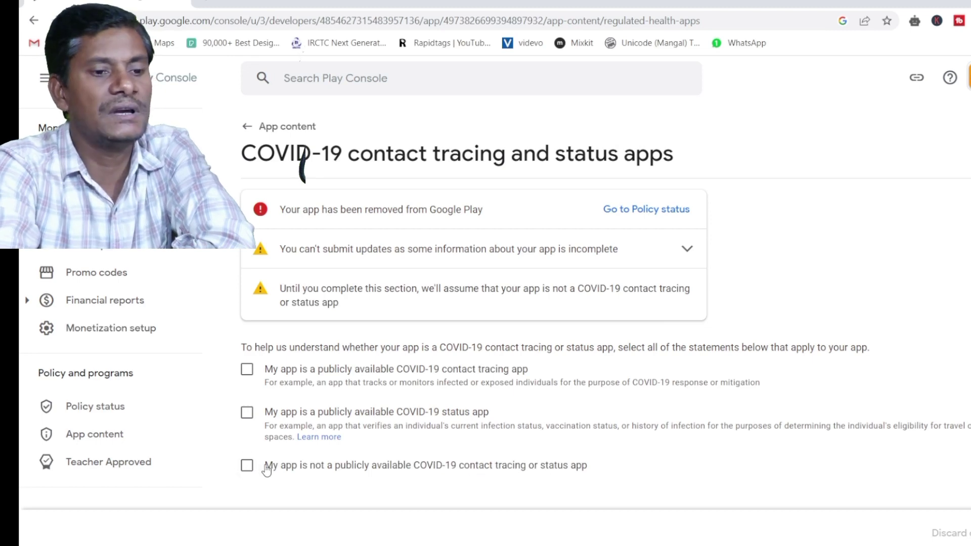
# Leave the COVID-19 form blank and review the App content sections: Data safety has issues, Advertising ID not started
pyautogui.click(247, 131)
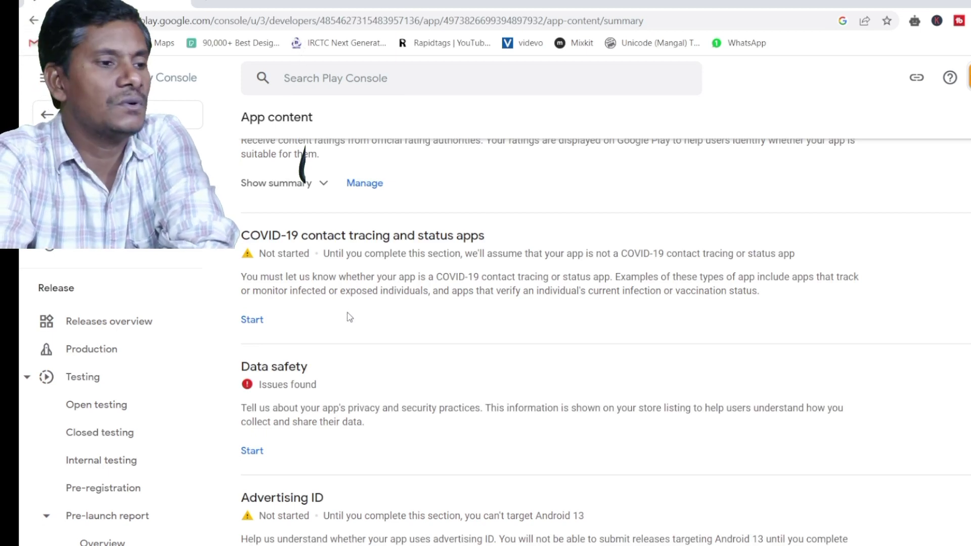
pyautogui.scroll(-2, 332, 320)
pyautogui.scroll(-5, 333, 320)
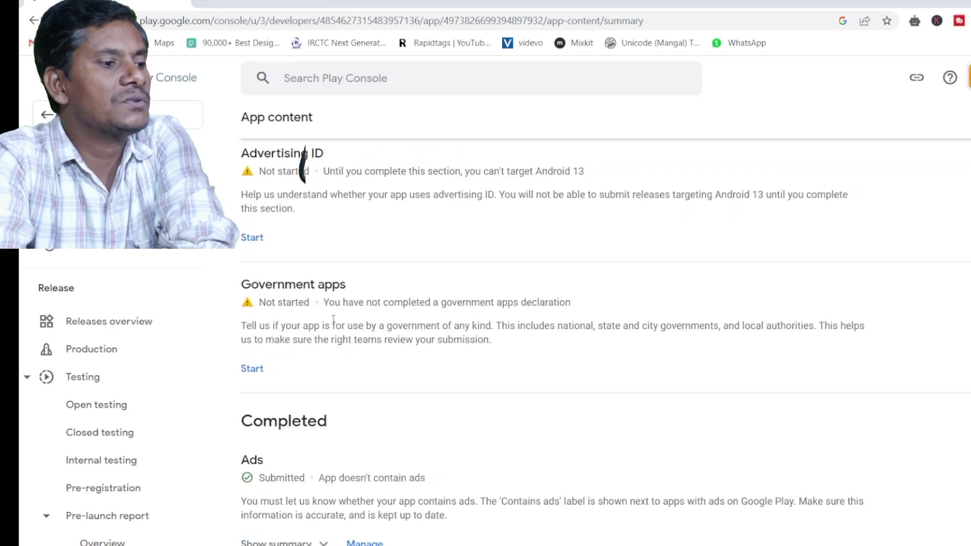
pyautogui.scroll(-3, 333, 320)
pyautogui.scroll(-3, 333, 320)
pyautogui.scroll(-4, 334, 324)
pyautogui.scroll(8, 333, 324)
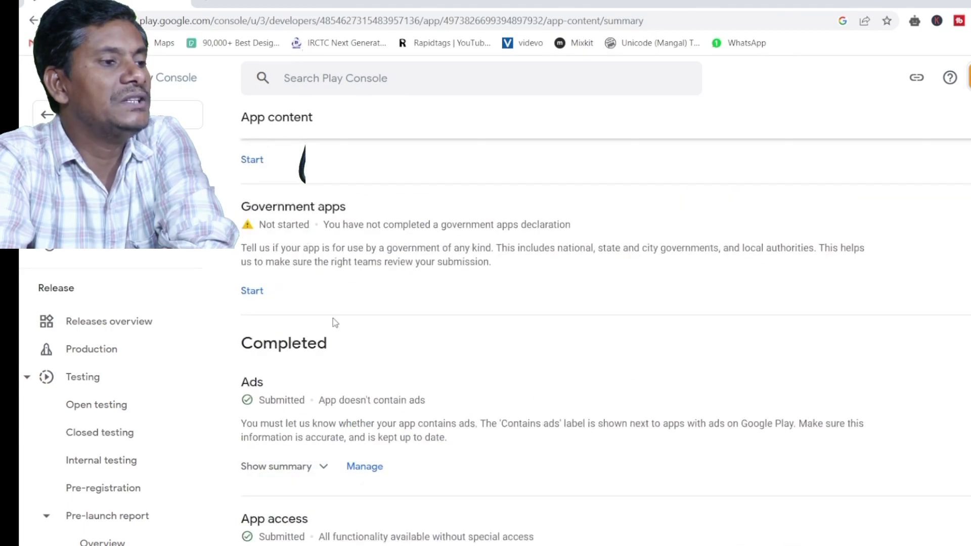
pyautogui.scroll(7, 334, 323)
pyautogui.scroll(-7, 334, 321)
pyautogui.scroll(7, 334, 322)
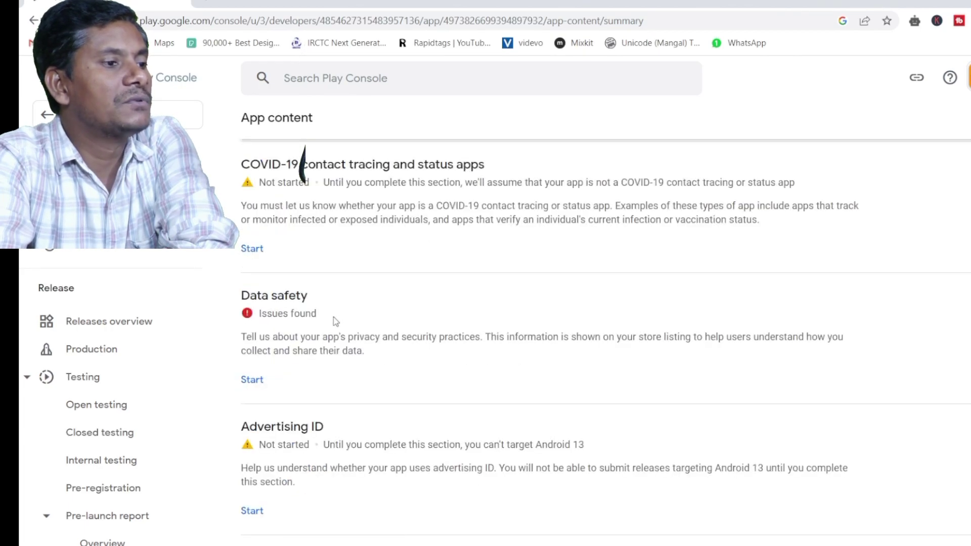
pyautogui.scroll(3, 334, 322)
pyautogui.scroll(-4, 335, 319)
pyautogui.scroll(-2, 334, 320)
pyautogui.scroll(-3, 335, 320)
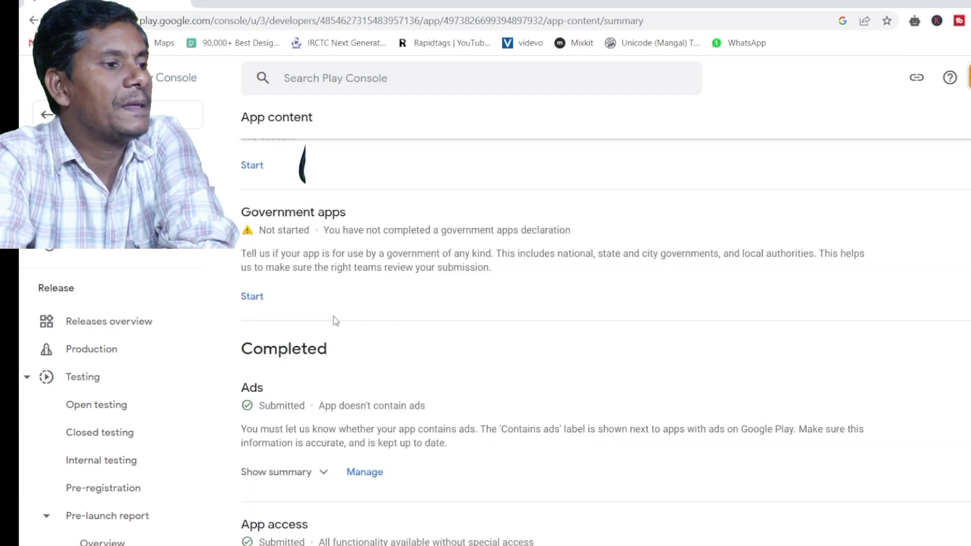
pyautogui.scroll(6, 334, 316)
pyautogui.scroll(1, 335, 313)
pyautogui.scroll(2, 334, 313)
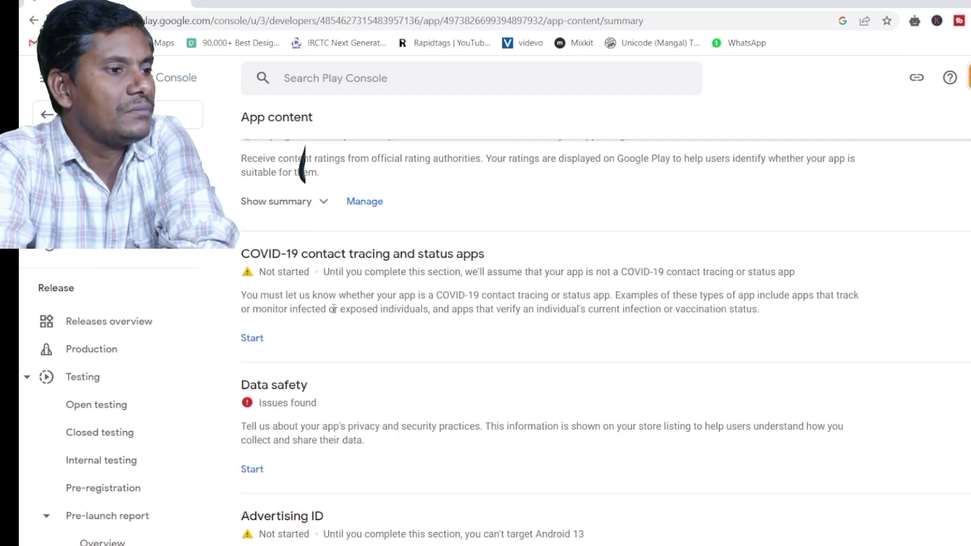
pyautogui.scroll(-3, 329, 329)
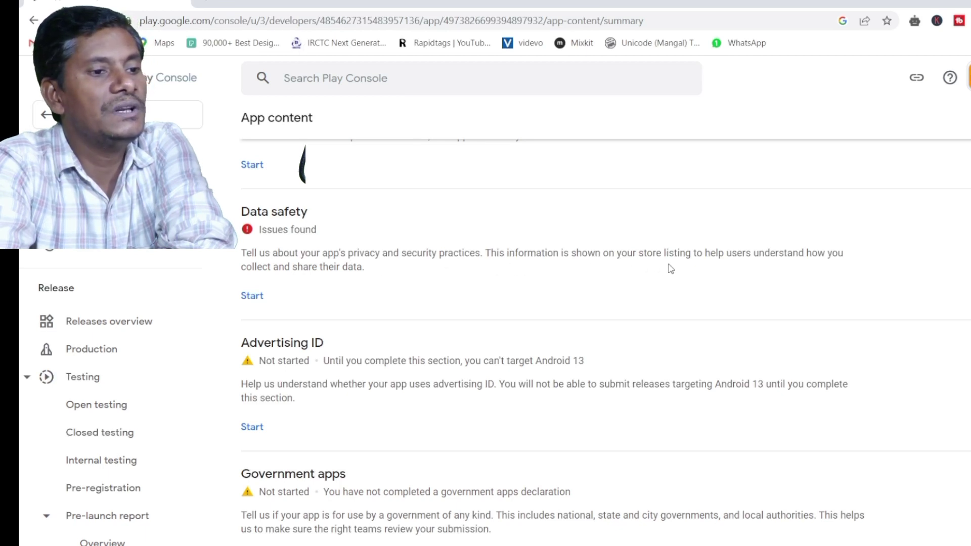
# Start the Data safety questionnaire and read through its Overview step
pyautogui.click(257, 297)
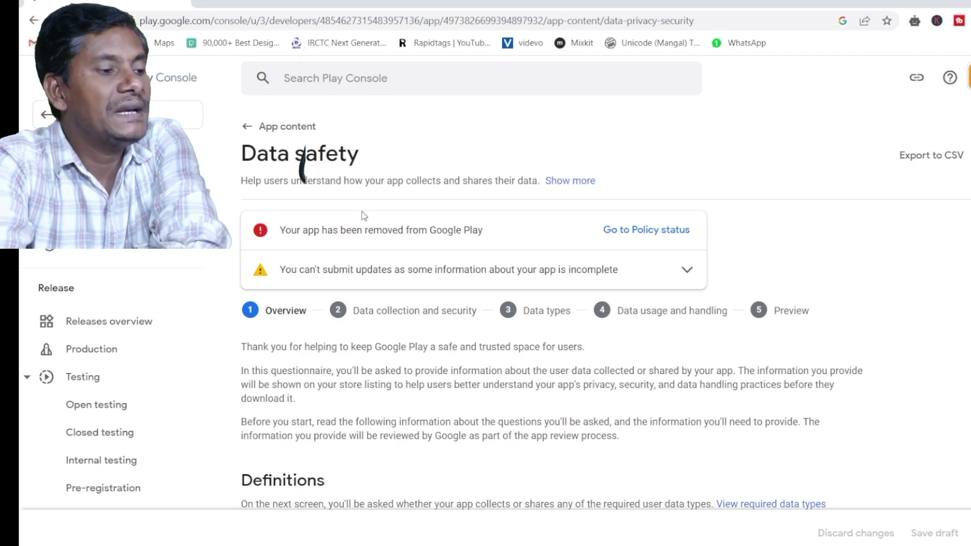
pyautogui.scroll(-6, 356, 254)
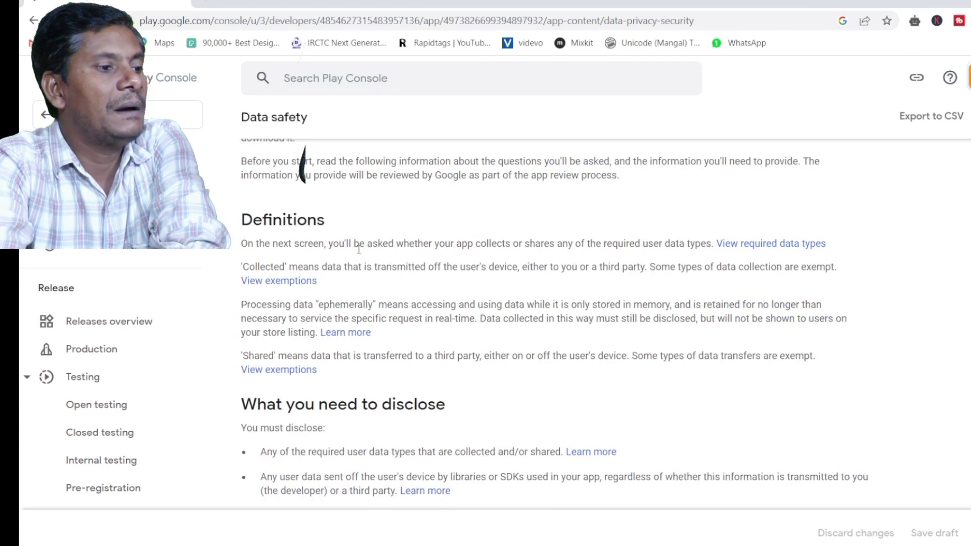
pyautogui.scroll(-2, 359, 261)
pyautogui.scroll(-1, 359, 263)
pyautogui.scroll(3, 356, 266)
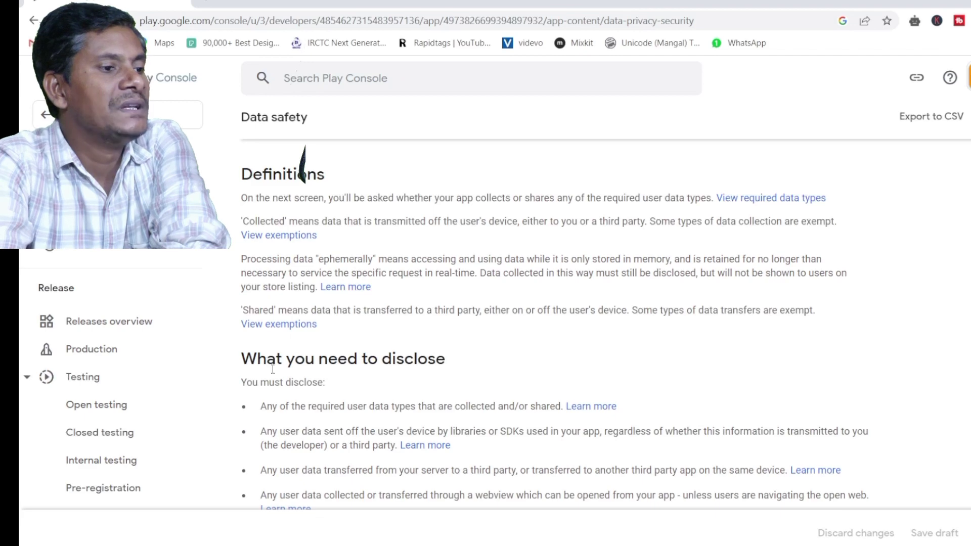
pyautogui.scroll(-3, 435, 365)
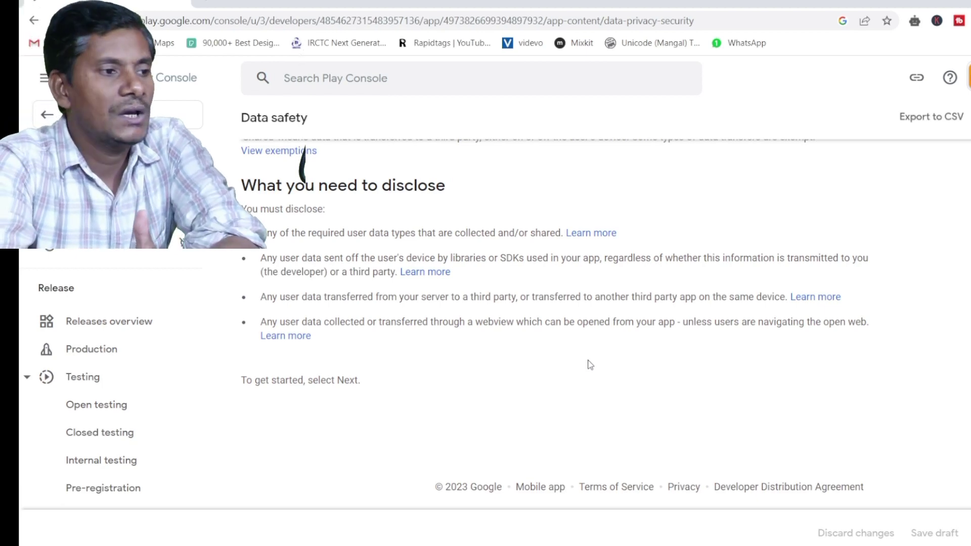
# Open the 'View required data types' reference in a new browser tab
pyautogui.scroll(3, 549, 340)
pyautogui.scroll(3, 551, 341)
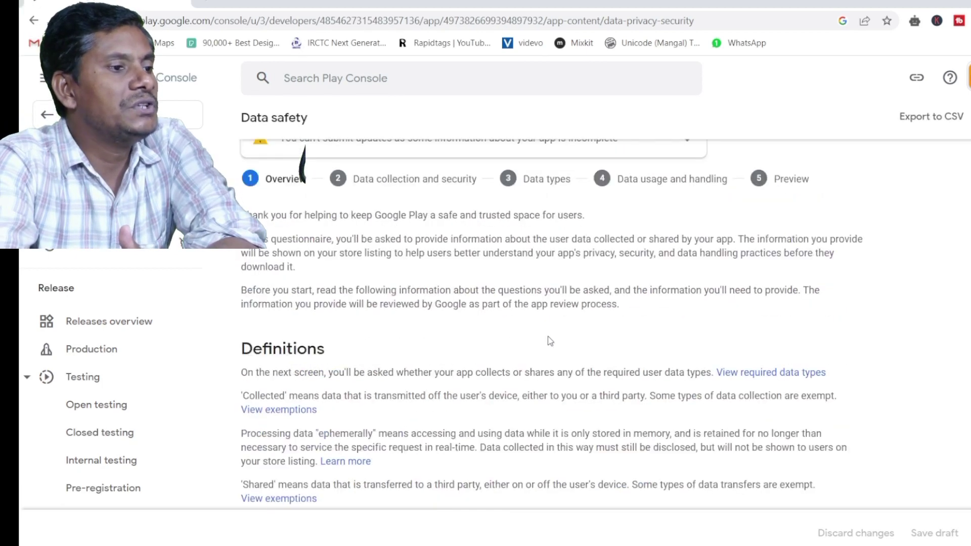
pyautogui.rightClick(739, 379)
pyautogui.click(775, 386)
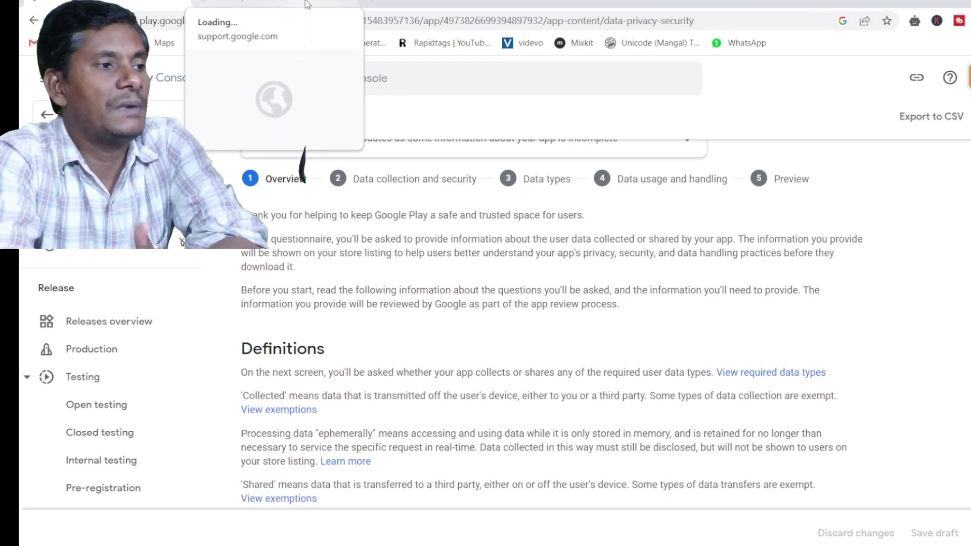
pyautogui.click(306, 4)
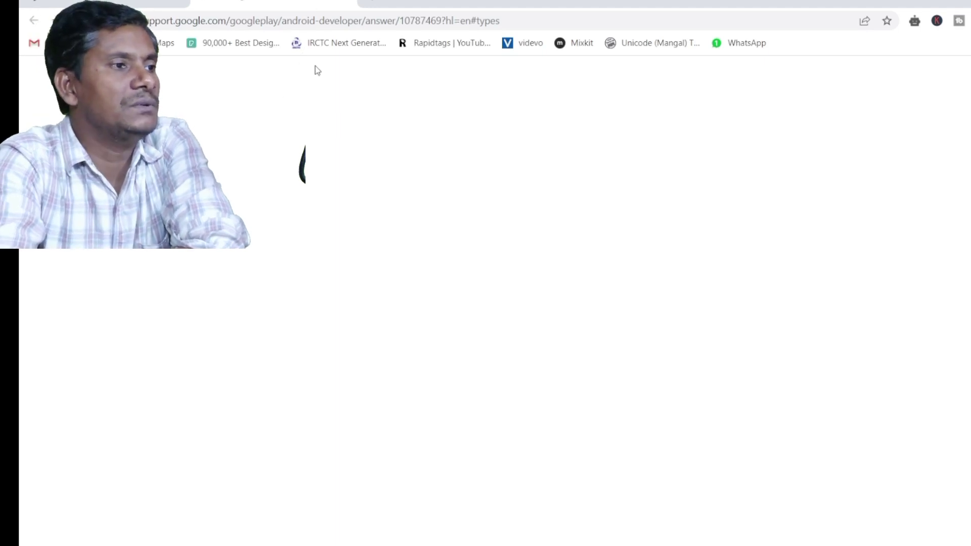
pyautogui.hotkey('alt', 'Left')
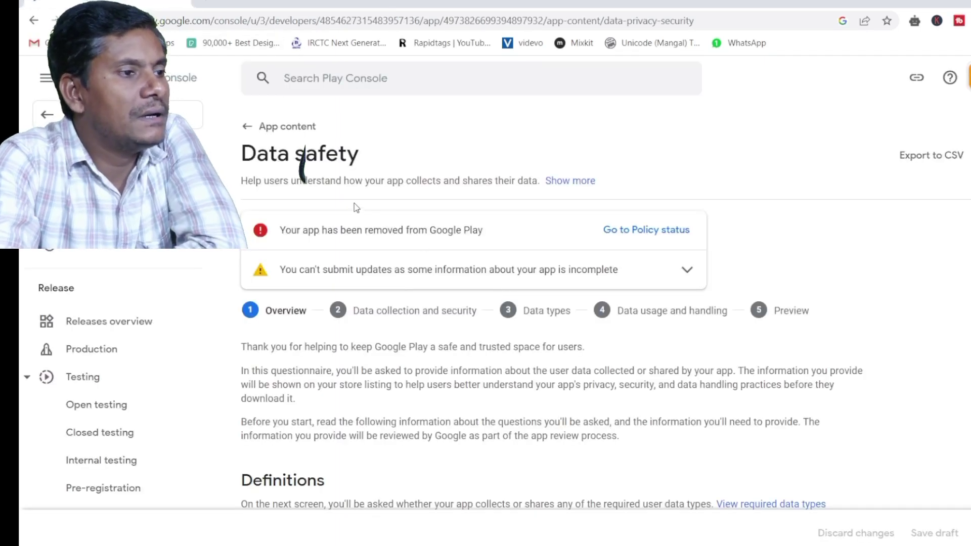
# Scroll through the Data safety Overview page to review it before continuing
pyautogui.scroll(-3, 435, 250)
pyautogui.scroll(3, 451, 256)
pyautogui.scroll(-5, 451, 255)
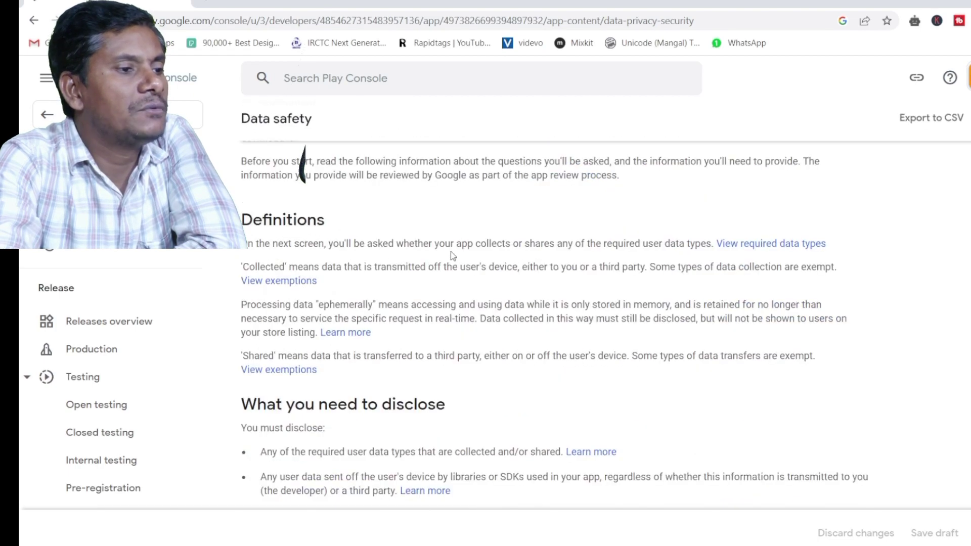
pyautogui.scroll(3, 652, 375)
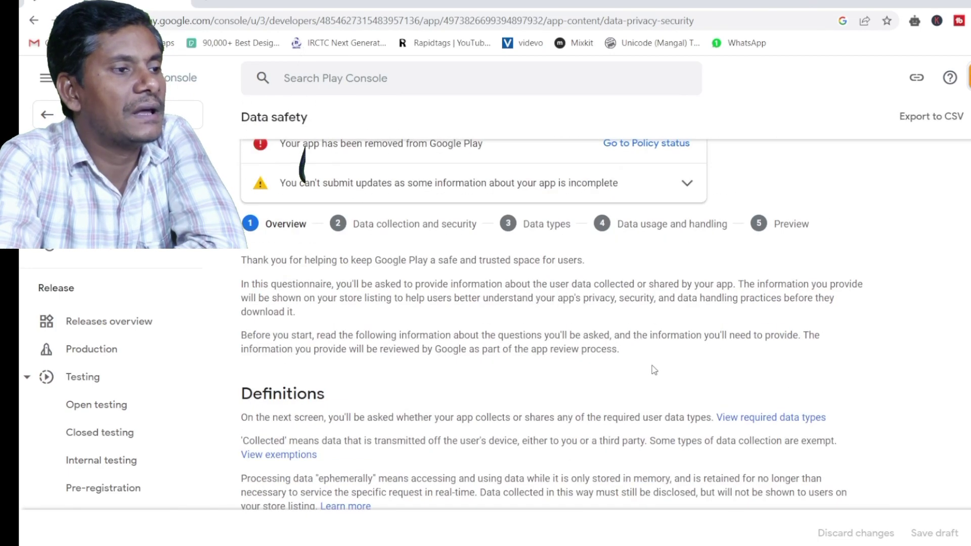
pyautogui.scroll(1, 433, 271)
pyautogui.scroll(2, 364, 304)
pyautogui.scroll(-3, 364, 303)
pyautogui.scroll(3, 371, 307)
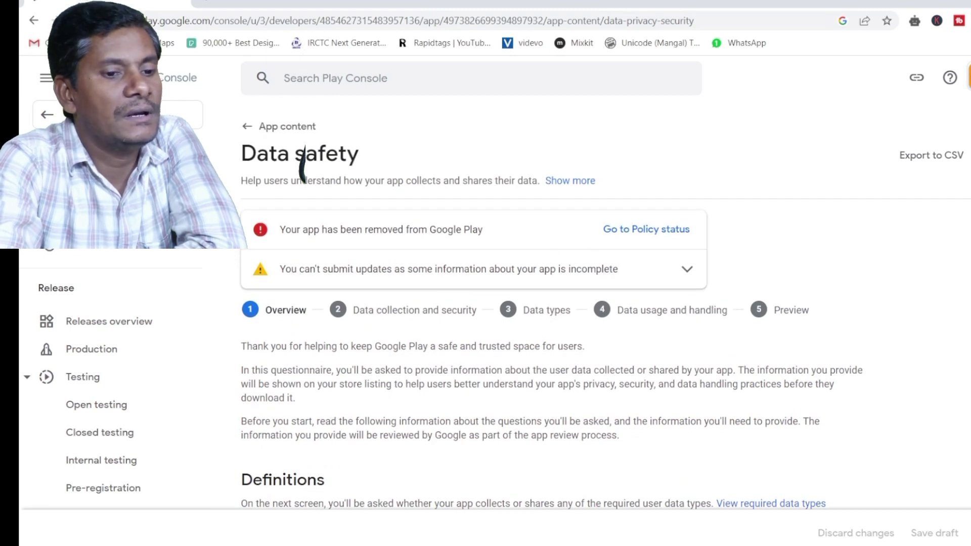
pyautogui.scroll(-3, 824, 397)
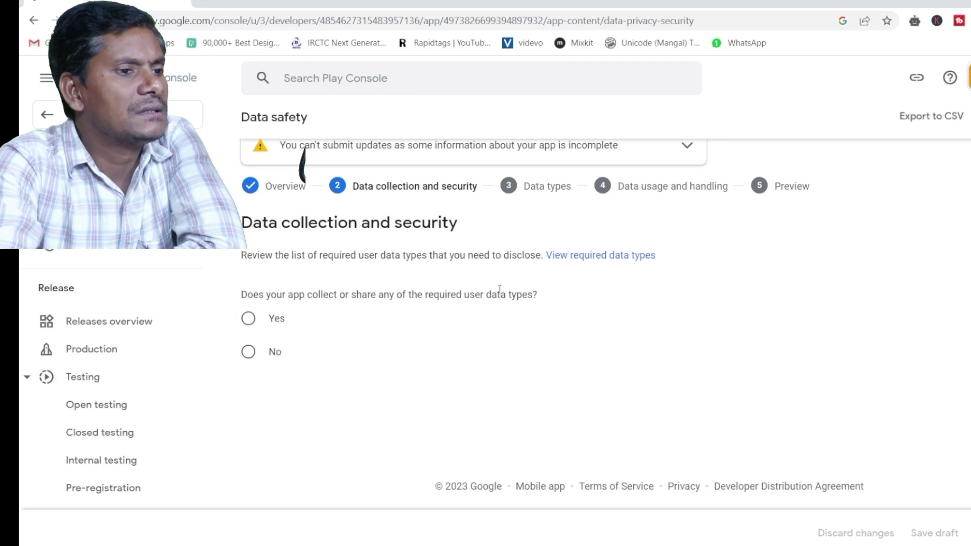
pyautogui.rightClick(577, 258)
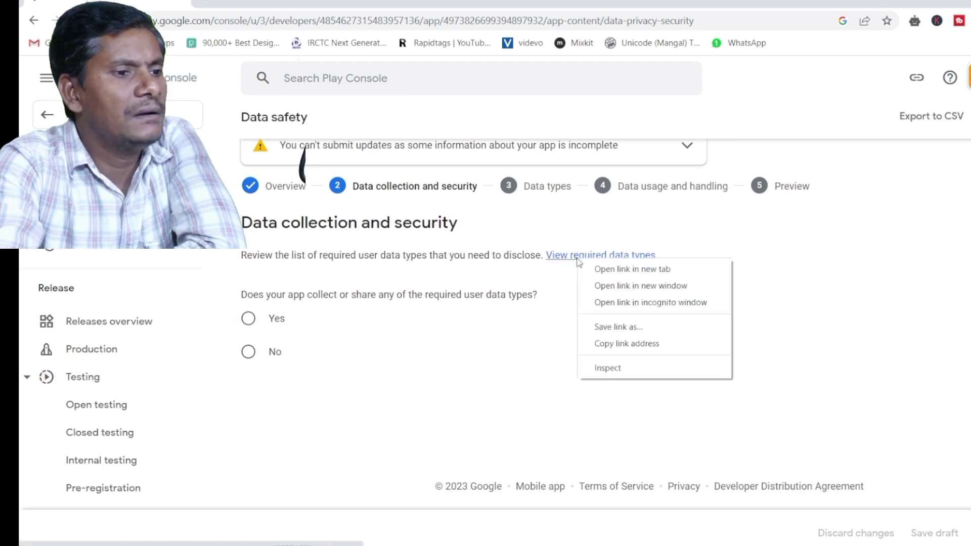
pyautogui.click(608, 270)
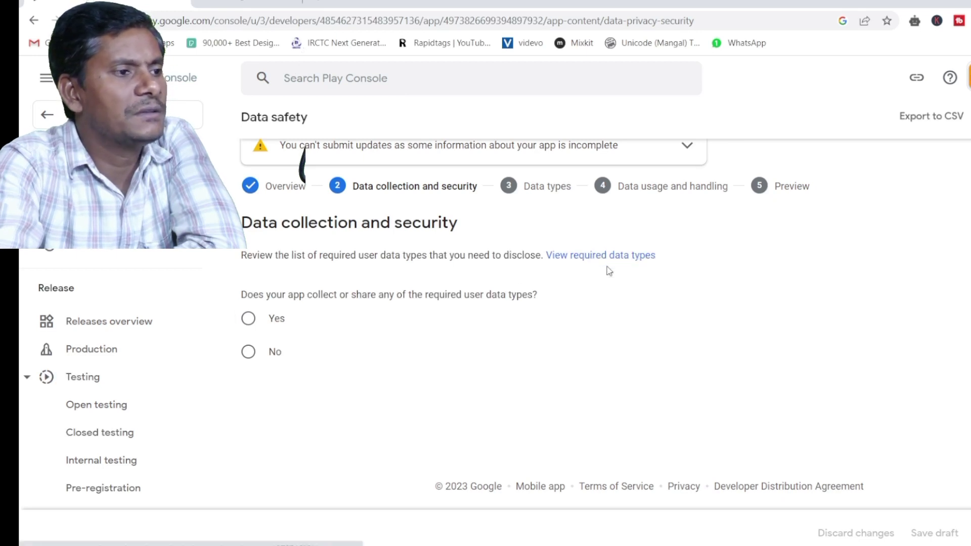
pyautogui.click(300, 4)
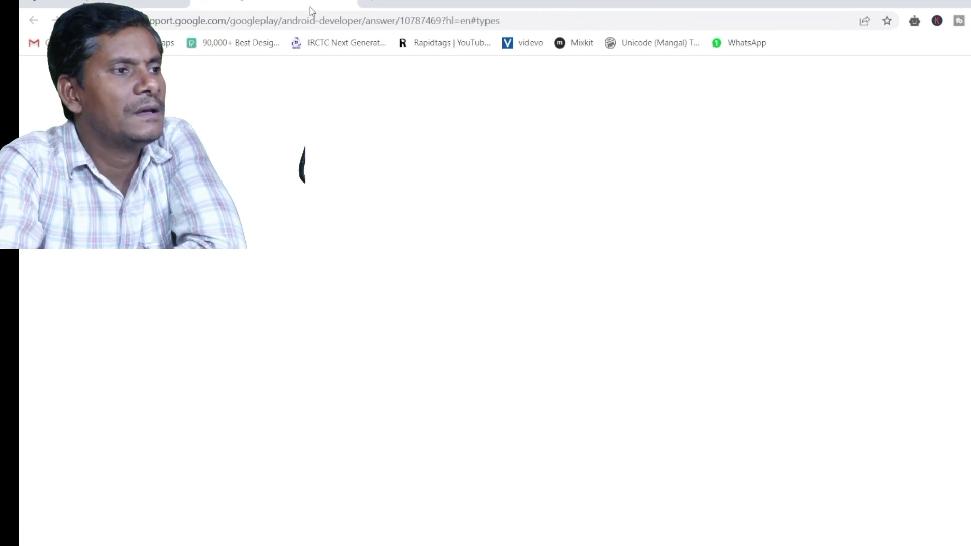
pyautogui.click(172, 4)
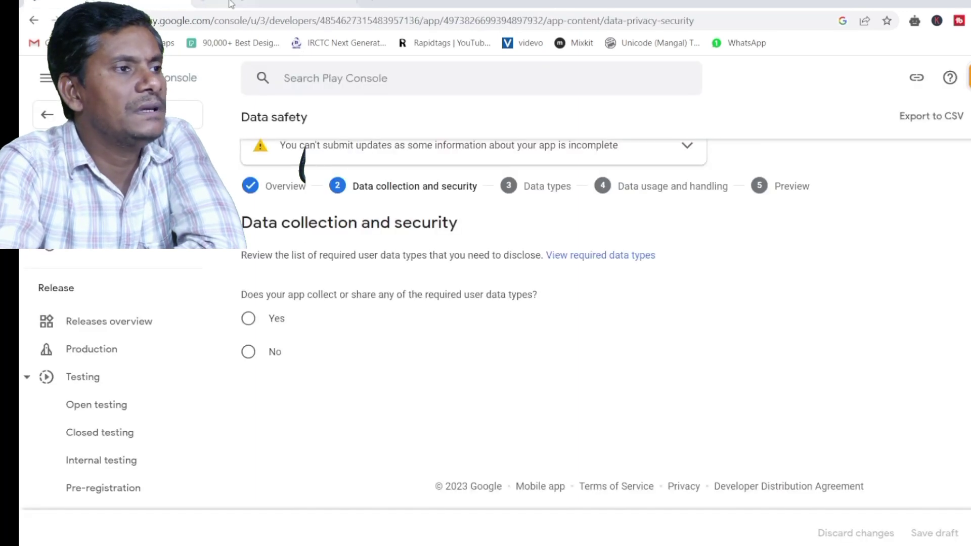
pyautogui.click(256, 4)
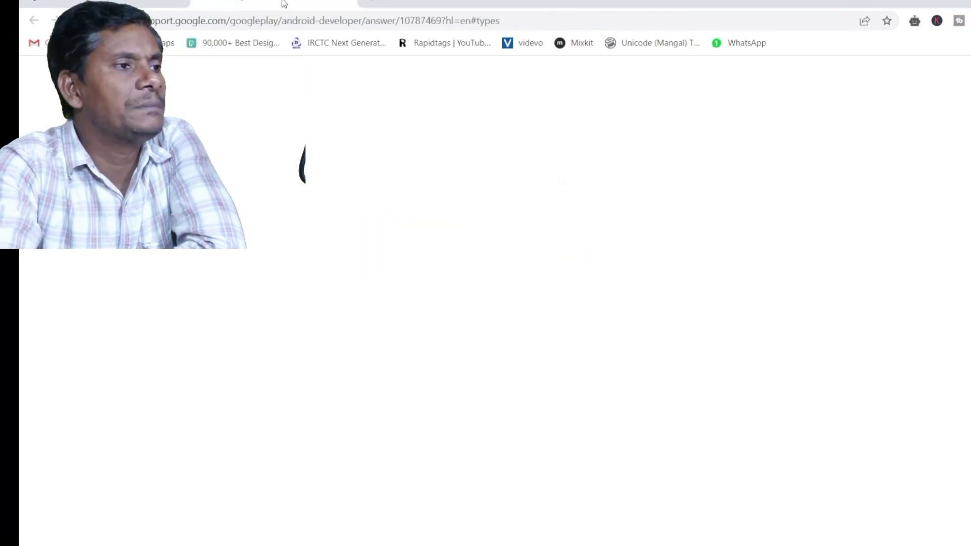
pyautogui.click(348, 3)
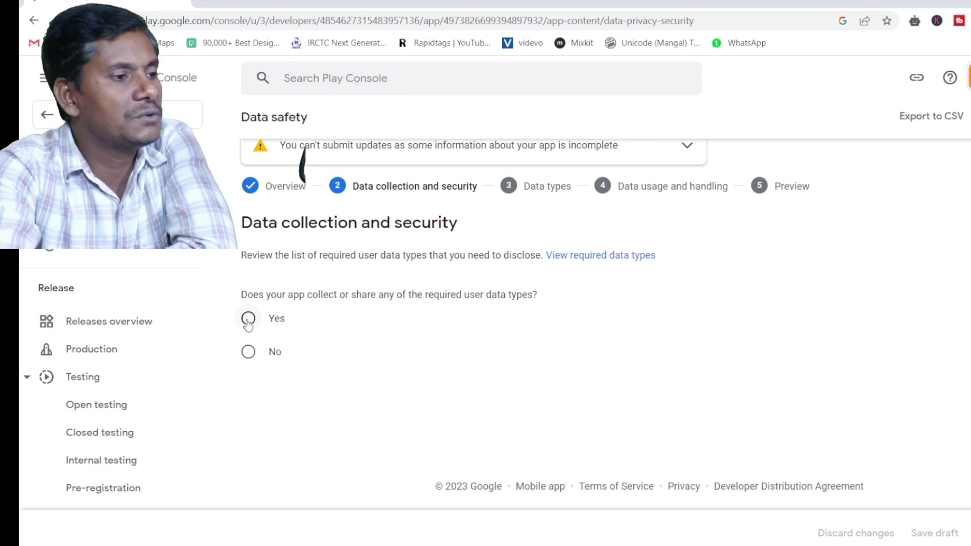
# Choose Yes for collecting or sharing user data, encryption in transit, and deletion requests
pyautogui.click(248, 320)
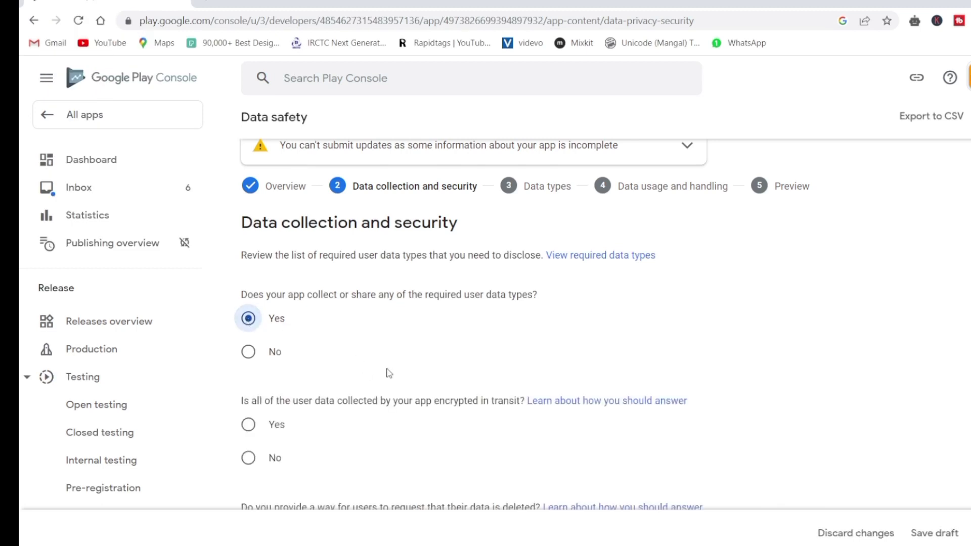
pyautogui.scroll(-3, 389, 372)
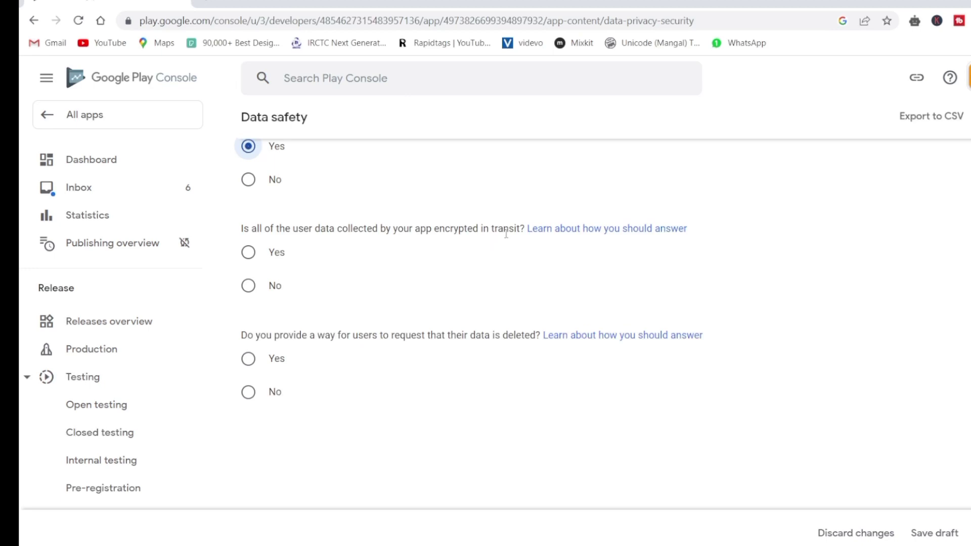
pyautogui.click(253, 257)
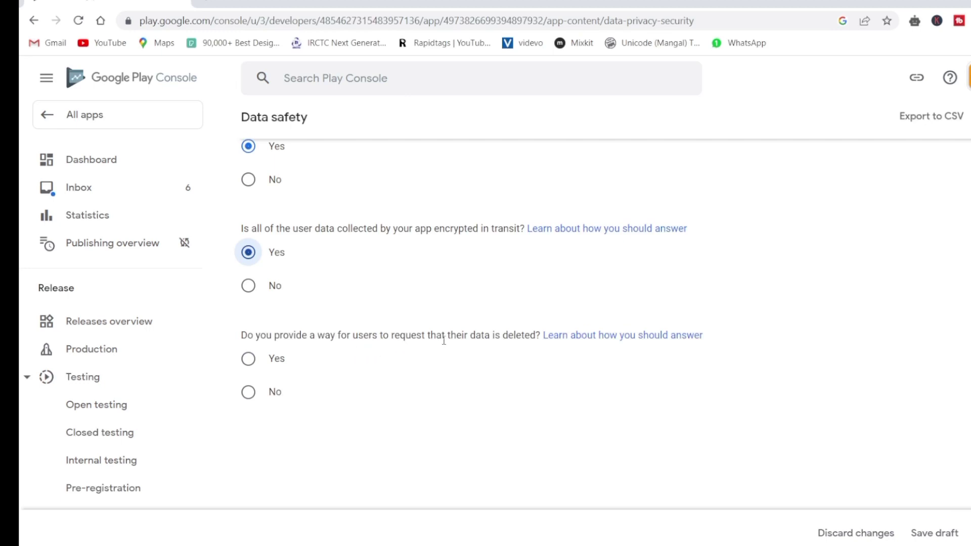
pyautogui.click(248, 360)
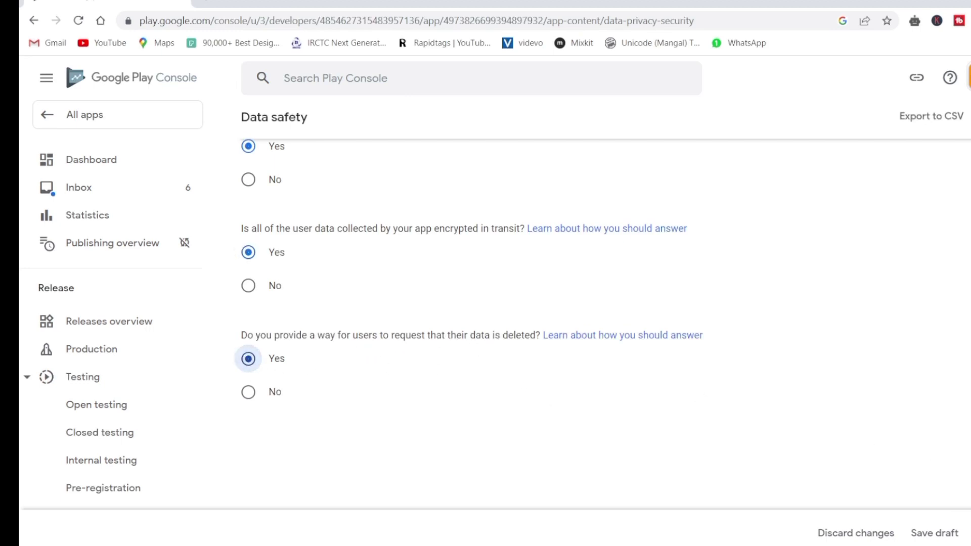
# Tick Approximate location as a collected data type
pyautogui.scroll(-3, 788, 418)
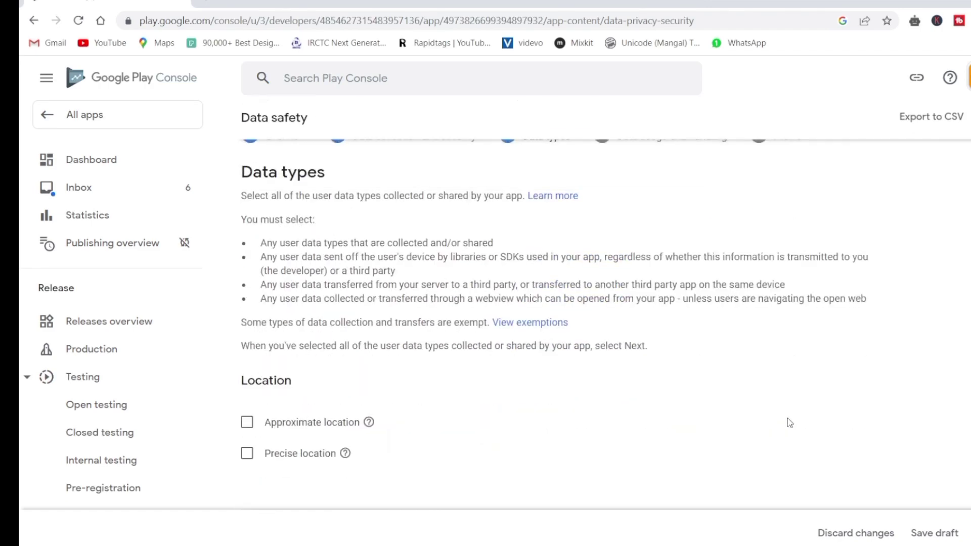
pyautogui.scroll(-2, 279, 435)
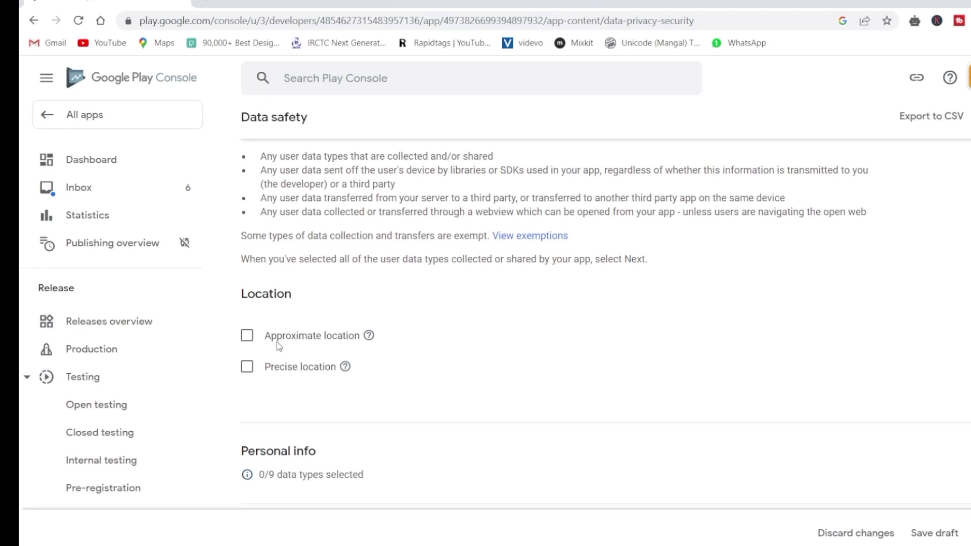
pyautogui.click(248, 340)
# Look over the remaining data types and collapse Personal info, leaving it at 0/9 selected
pyautogui.scroll(-3, 383, 345)
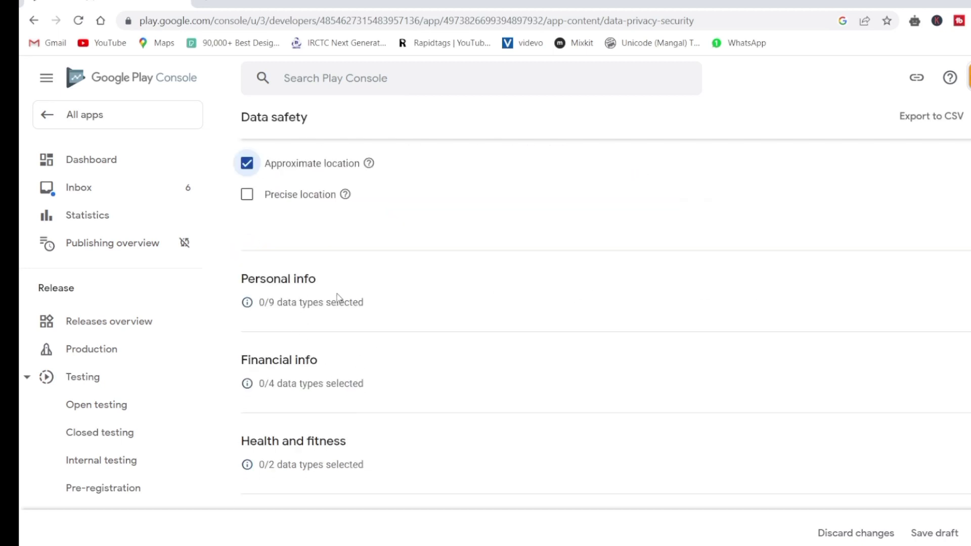
pyautogui.scroll(2, 338, 222)
pyautogui.scroll(2, 340, 221)
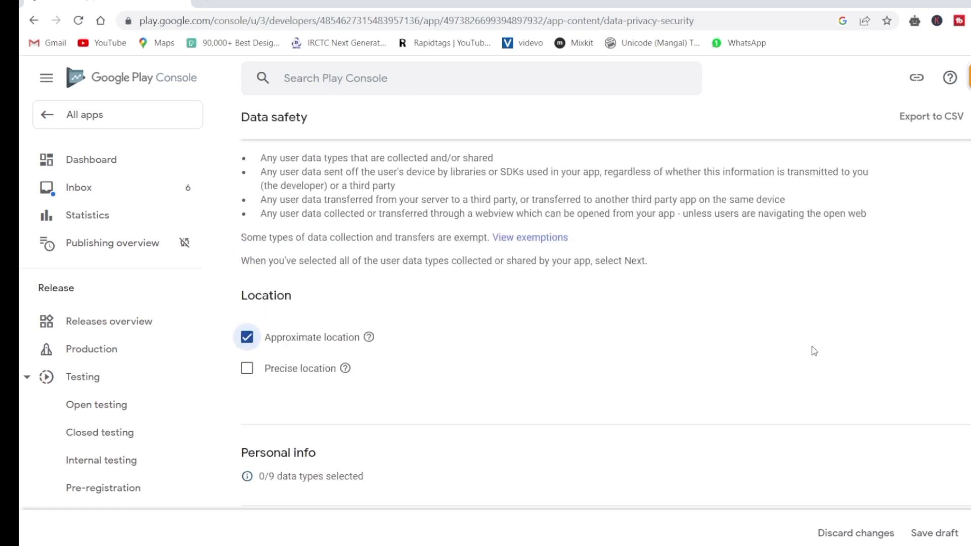
pyautogui.scroll(-2, 635, 348)
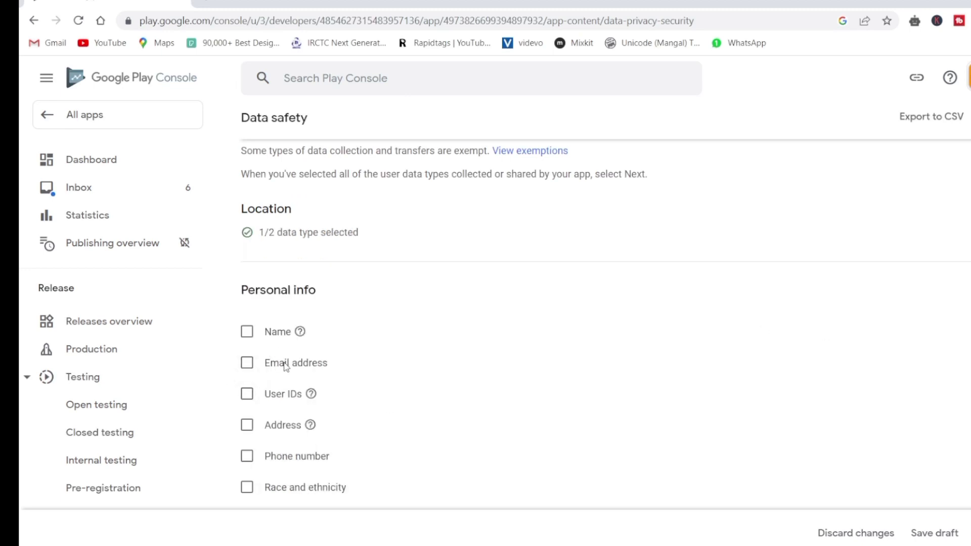
pyautogui.scroll(-3, 334, 465)
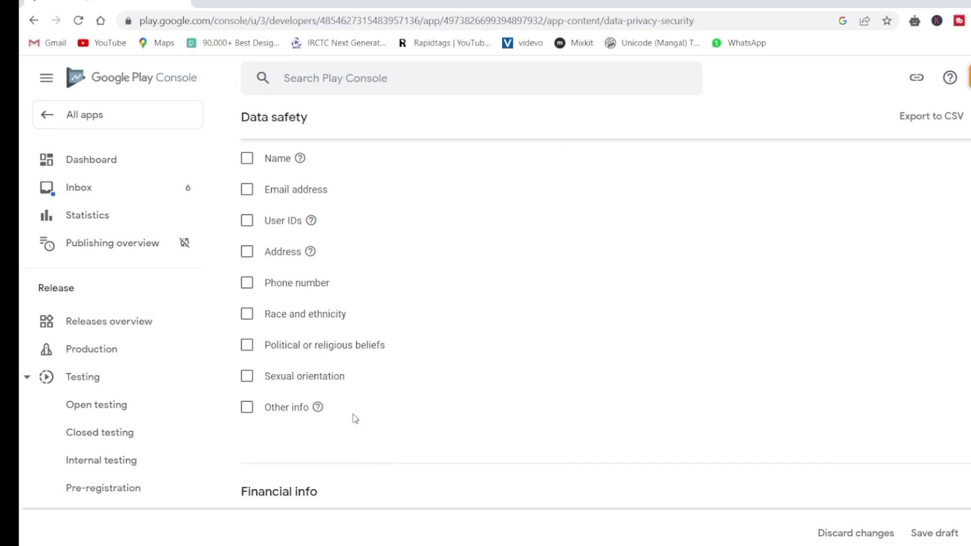
pyautogui.scroll(3, 363, 410)
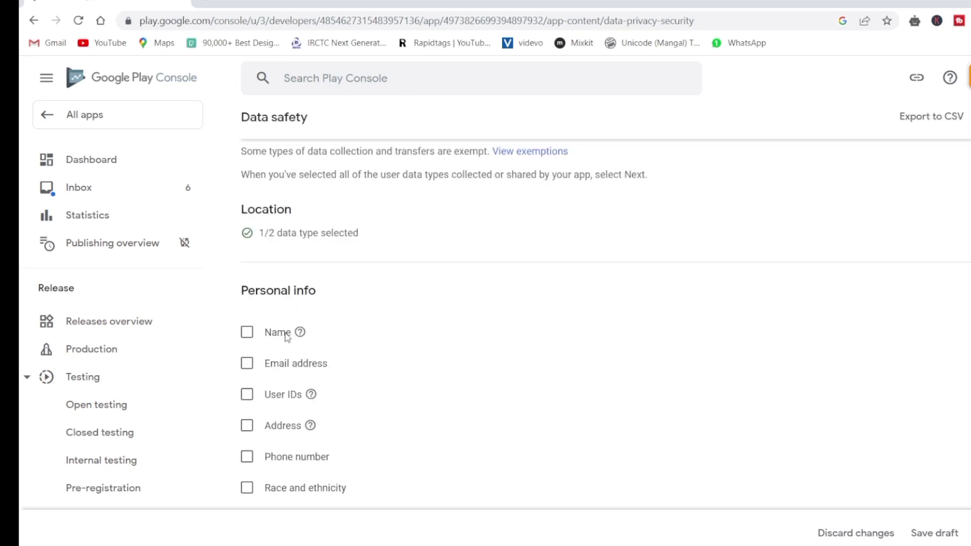
pyautogui.scroll(-2, 657, 441)
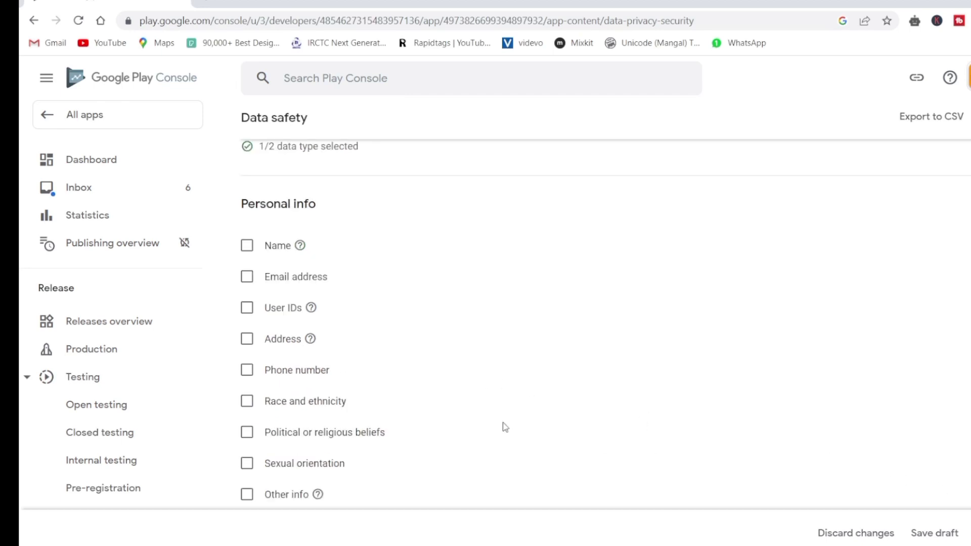
pyautogui.scroll(-3, 482, 420)
pyautogui.scroll(5, 443, 348)
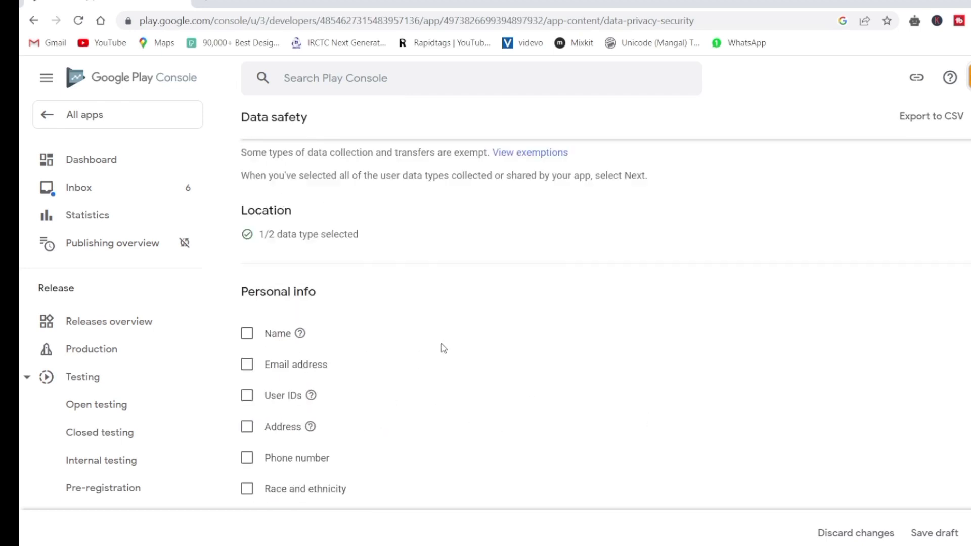
pyautogui.click(773, 311)
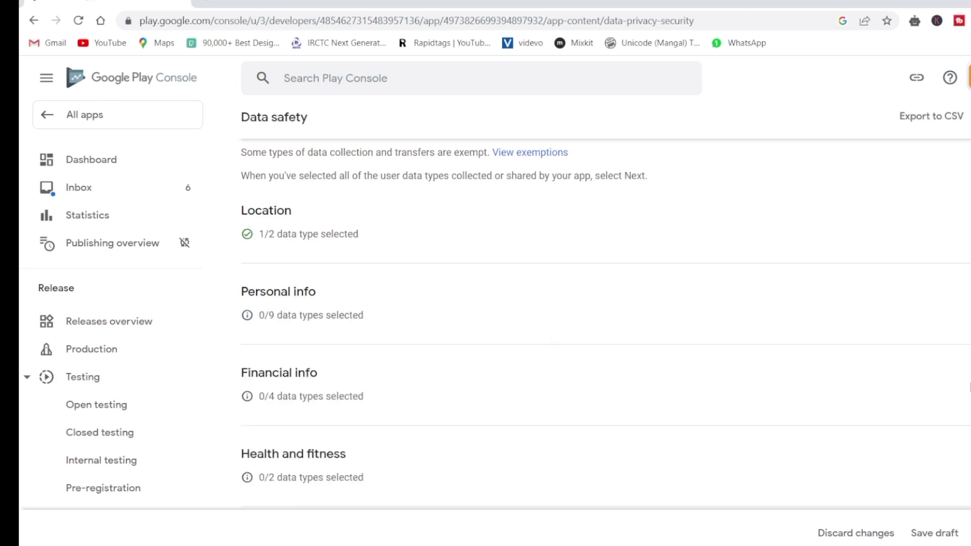
pyautogui.click(626, 374)
pyautogui.scroll(-3, 622, 369)
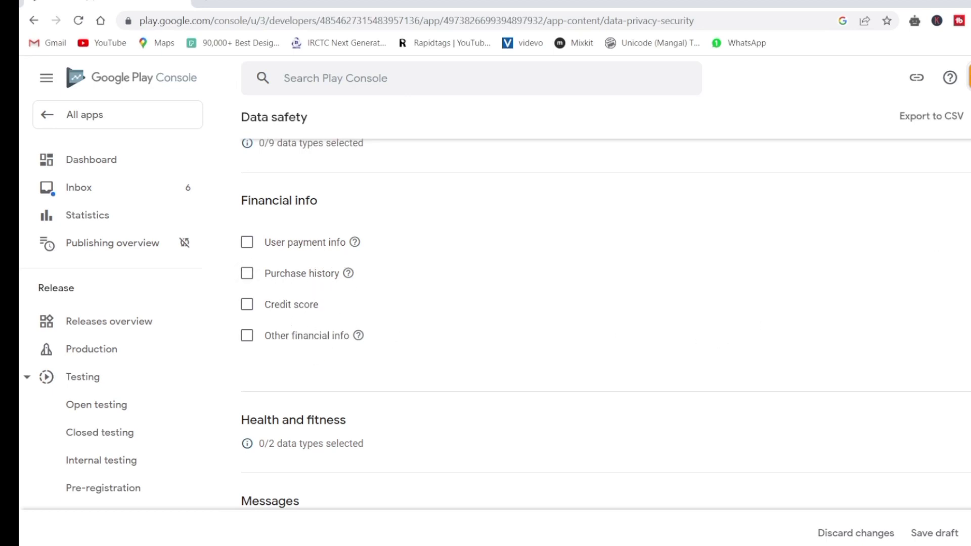
pyautogui.click(602, 331)
pyautogui.scroll(-2, 572, 327)
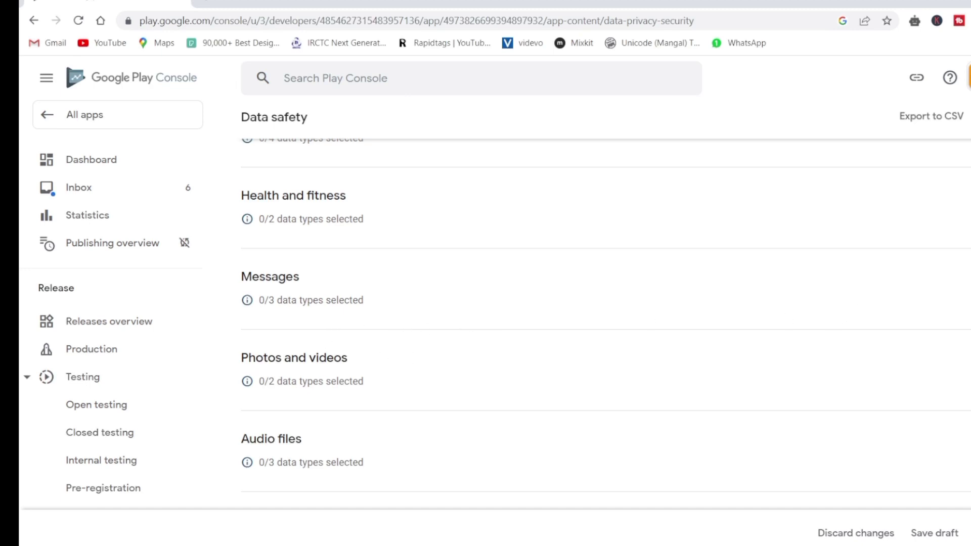
pyautogui.click(788, 288)
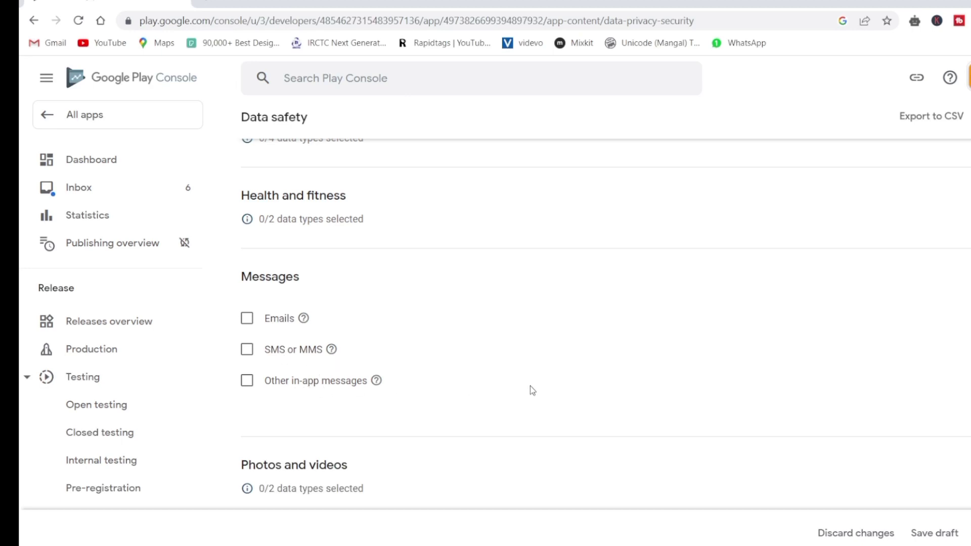
pyautogui.click(607, 277)
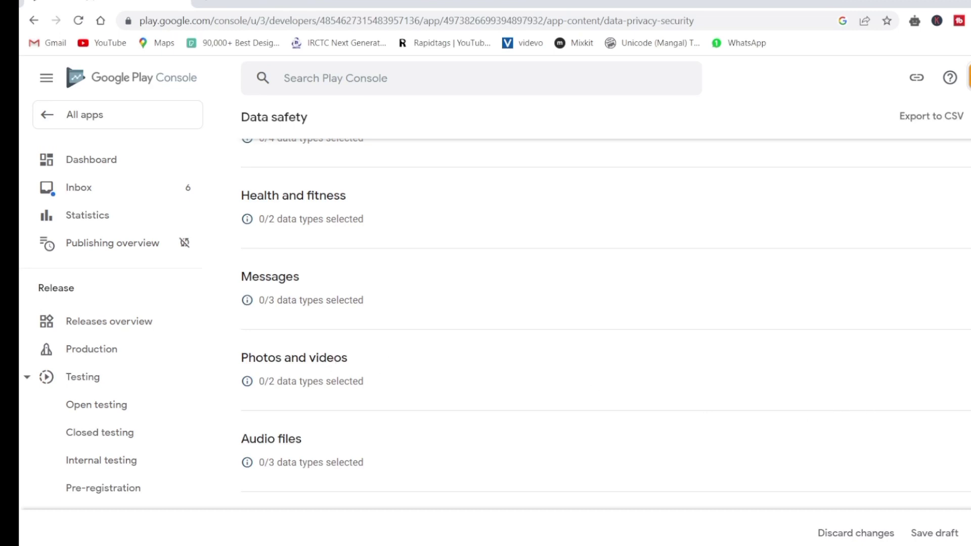
pyautogui.click(864, 372)
pyautogui.scroll(-2, 761, 372)
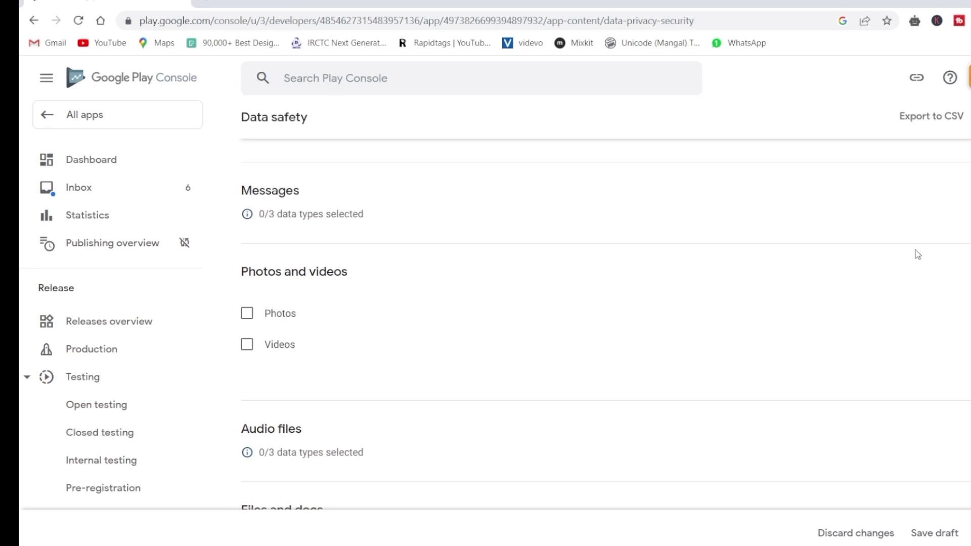
pyautogui.click(652, 273)
pyautogui.scroll(-2, 579, 336)
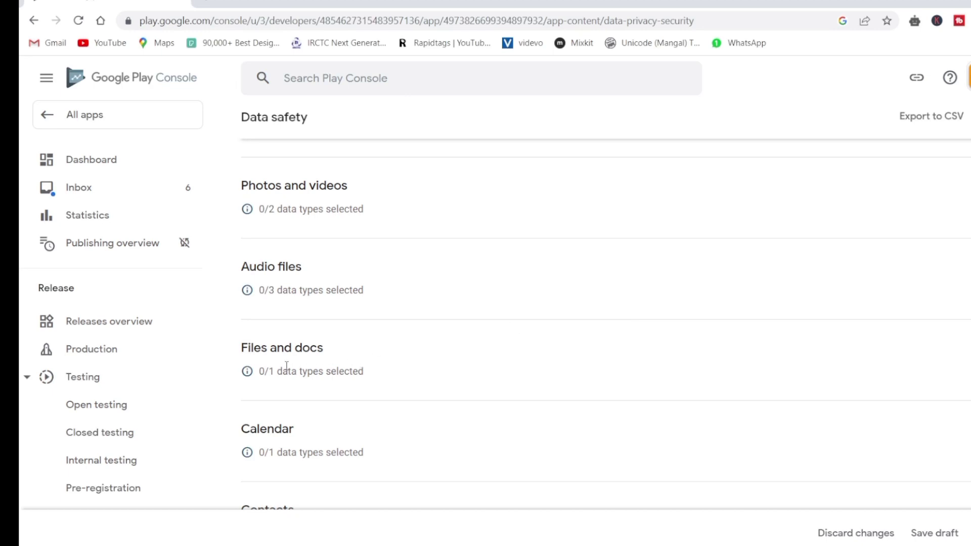
pyautogui.click(968, 358)
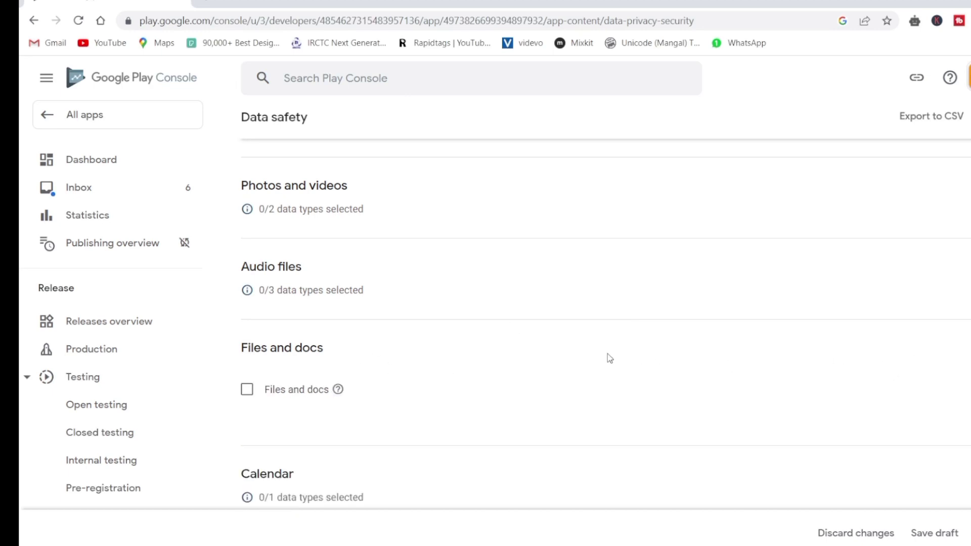
pyautogui.click(814, 349)
pyautogui.scroll(-3, 794, 346)
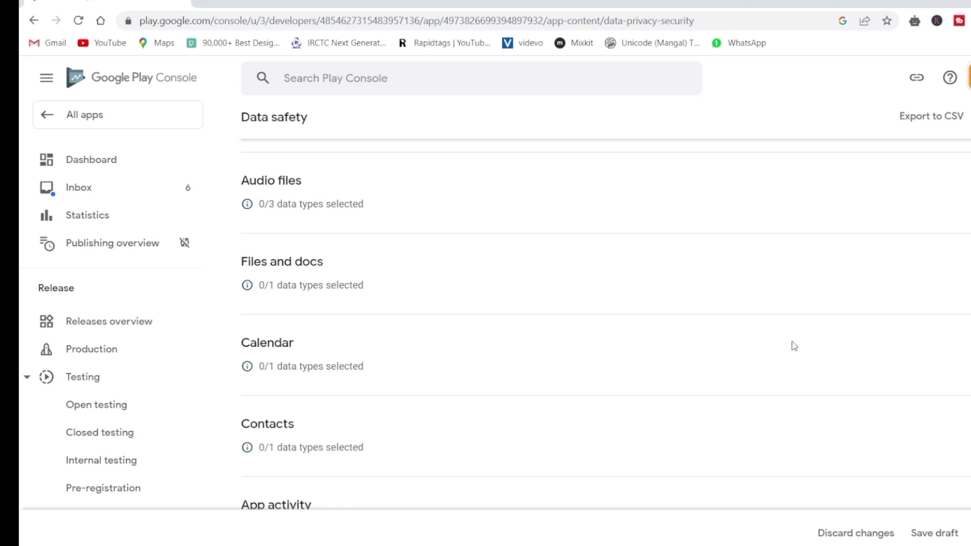
pyautogui.scroll(-2, 400, 376)
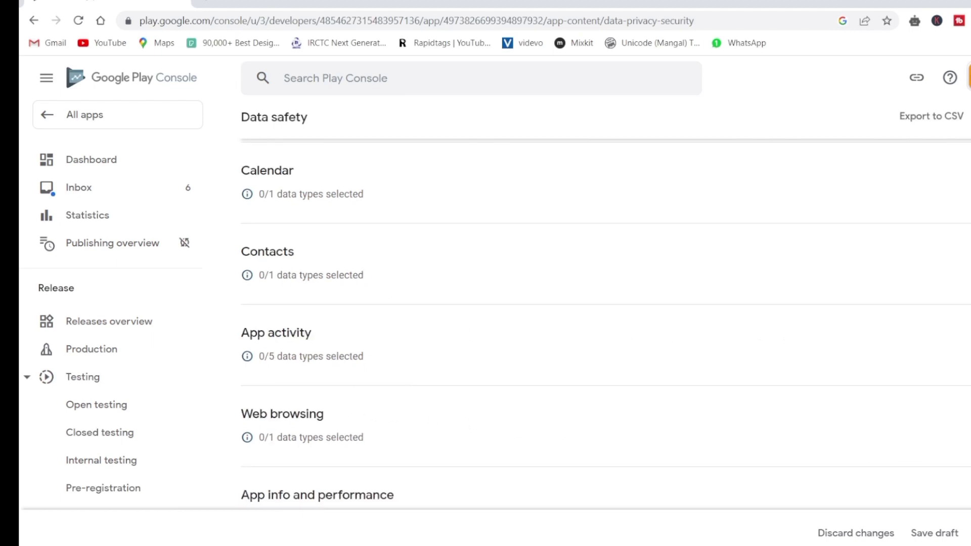
pyautogui.click(934, 395)
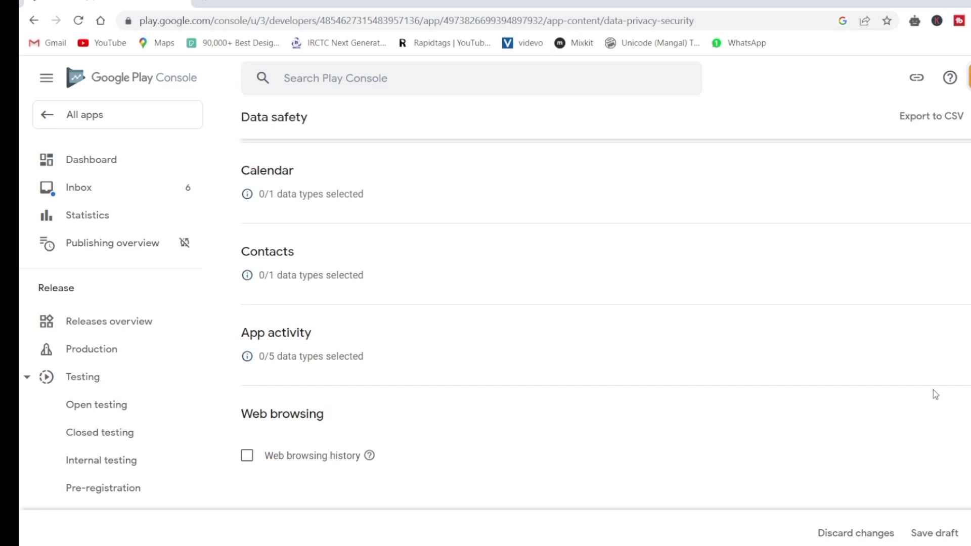
pyautogui.scroll(-2, 931, 390)
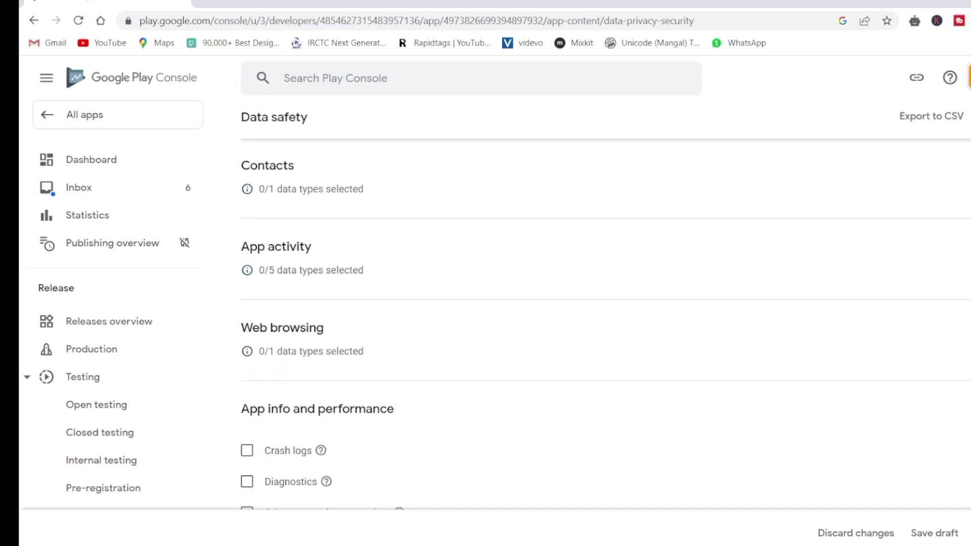
pyautogui.scroll(-3, 753, 357)
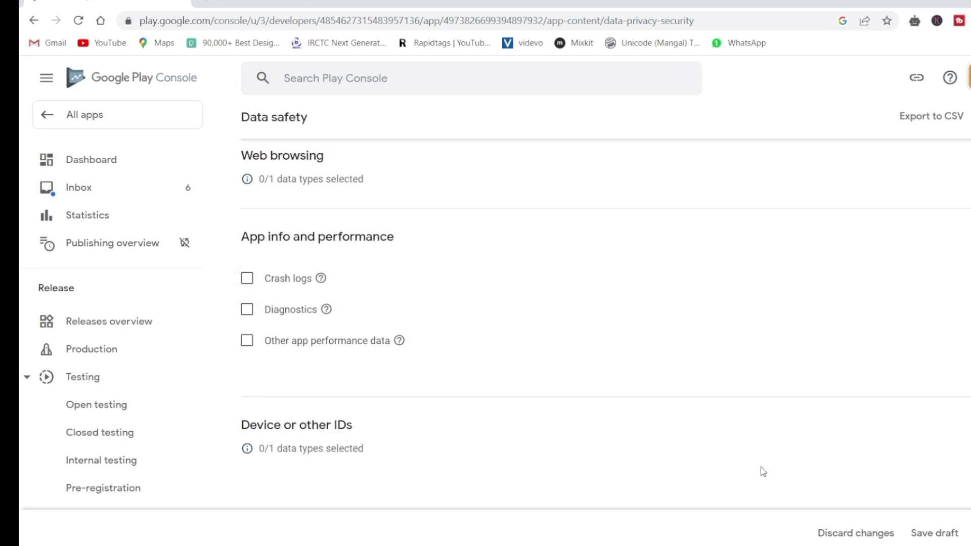
pyautogui.click(946, 429)
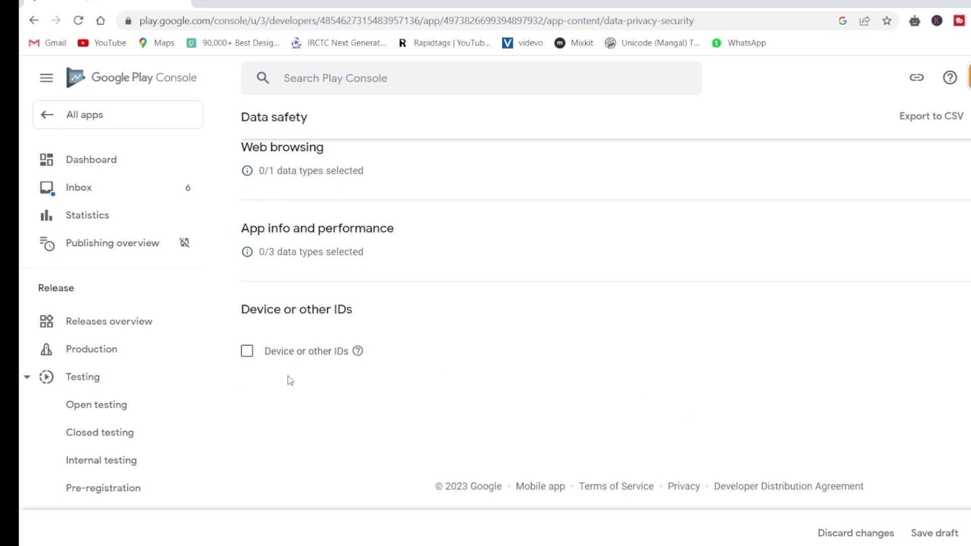
pyautogui.scroll(5, 858, 466)
pyautogui.scroll(5, 859, 466)
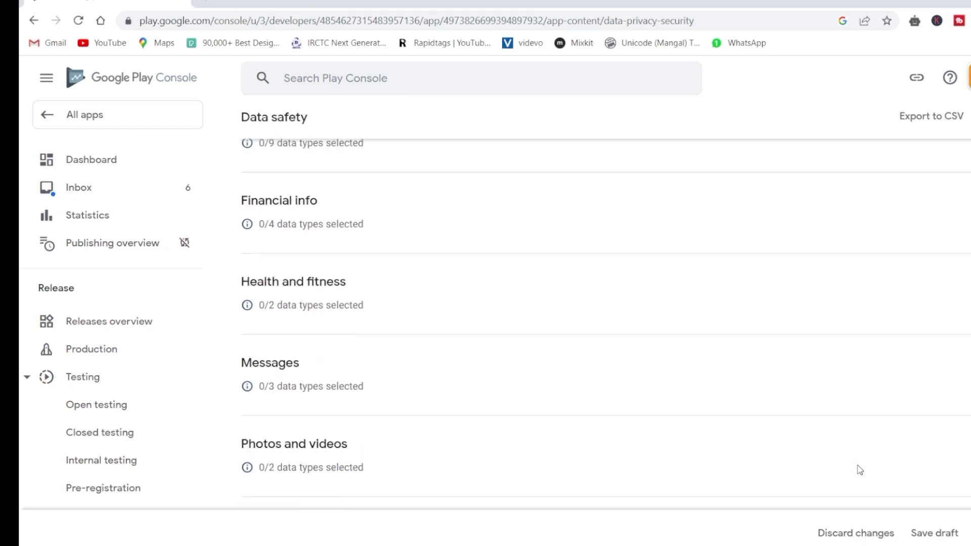
pyautogui.scroll(5, 858, 466)
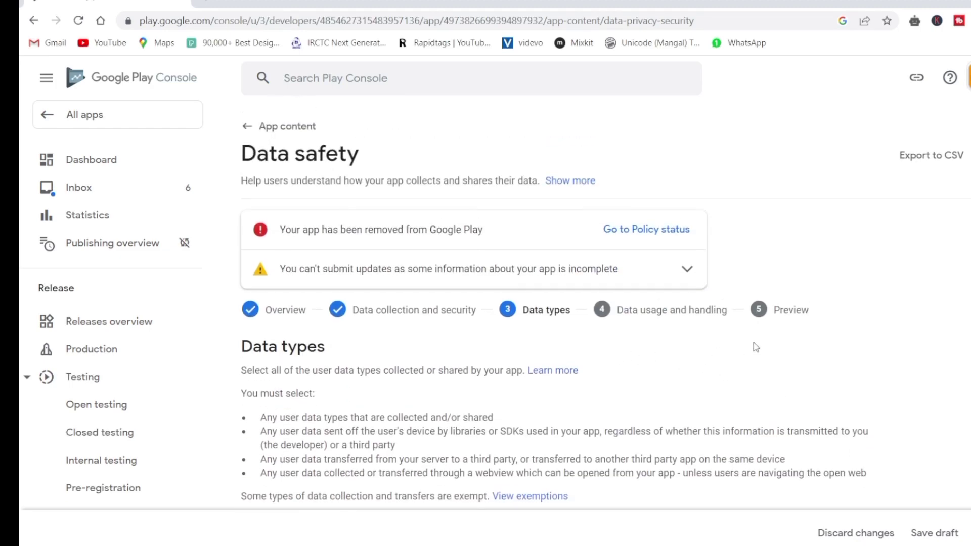
# Discard the unsaved Data safety answers and scroll to the Data safety entry on App content
pyautogui.scroll(-3, 761, 354)
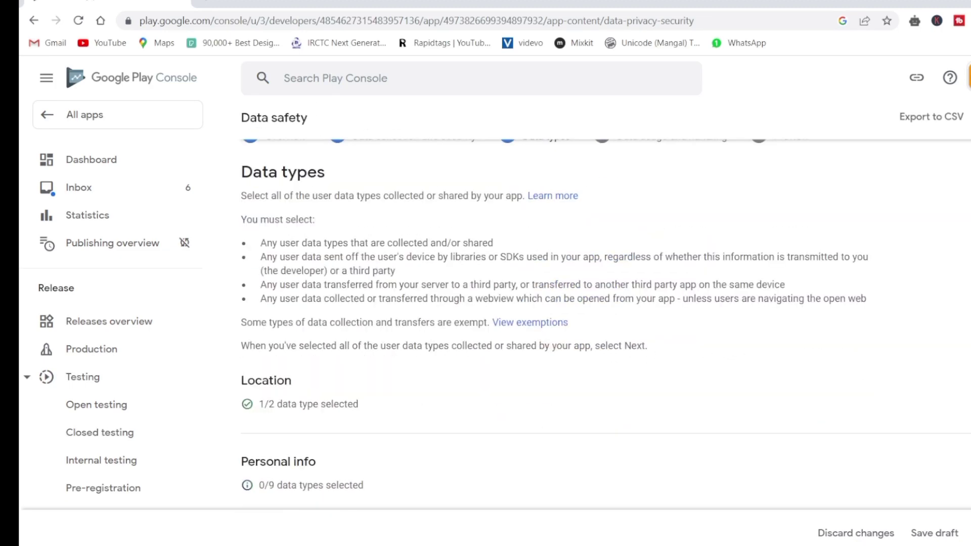
pyautogui.scroll(3, 468, 371)
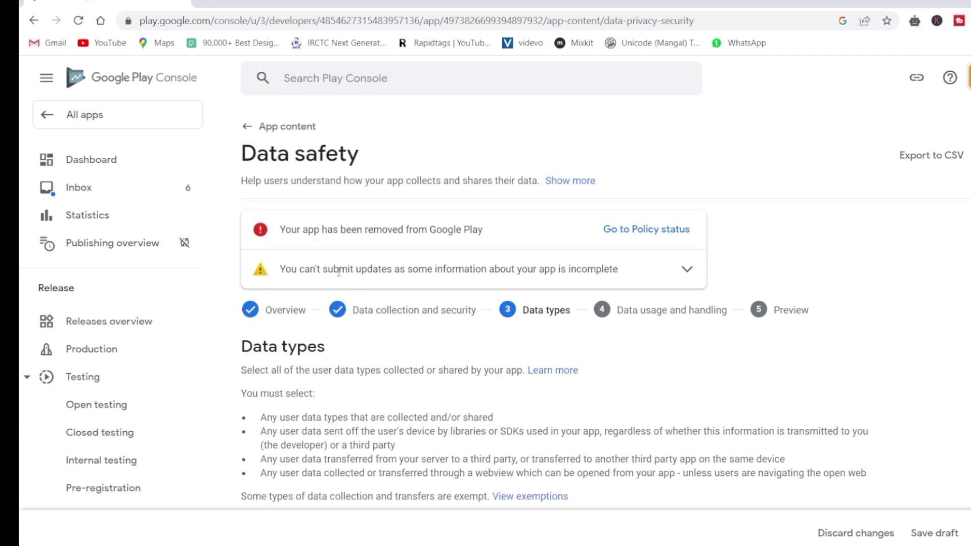
pyautogui.click(249, 127)
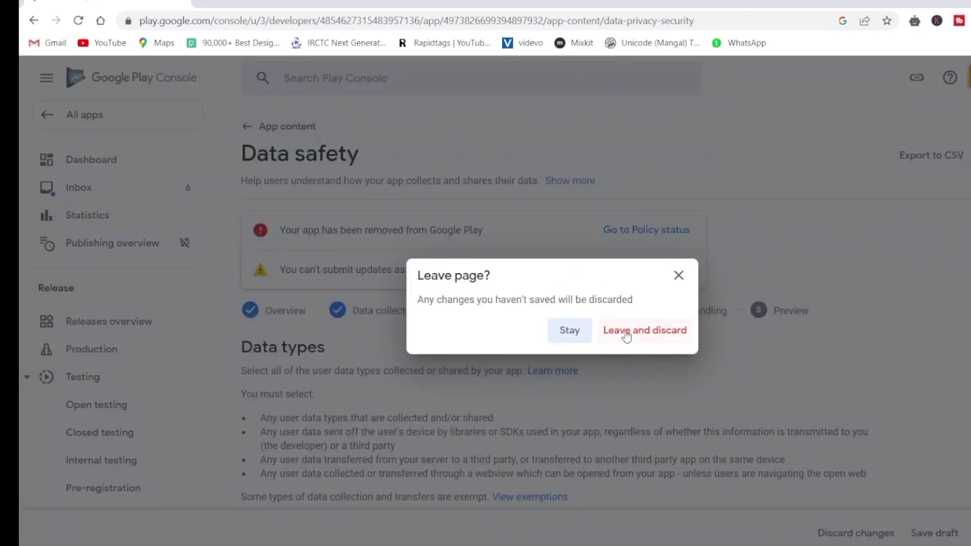
pyautogui.click(627, 333)
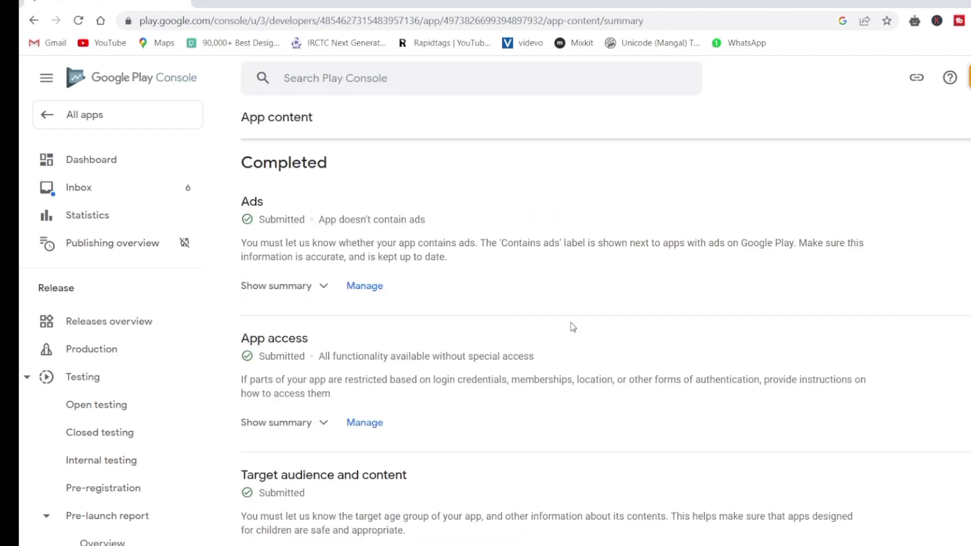
pyautogui.scroll(2, 573, 327)
pyautogui.scroll(2, 573, 327)
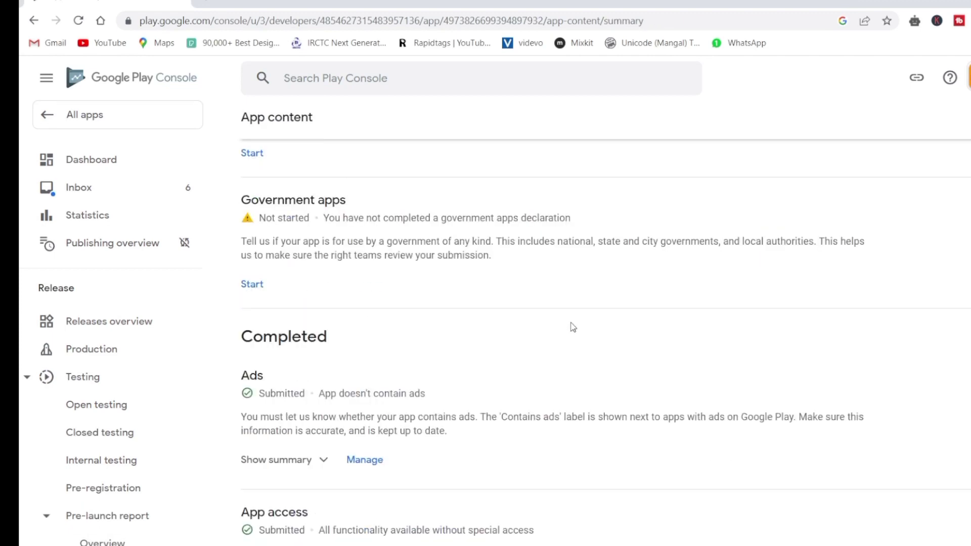
pyautogui.scroll(5, 573, 327)
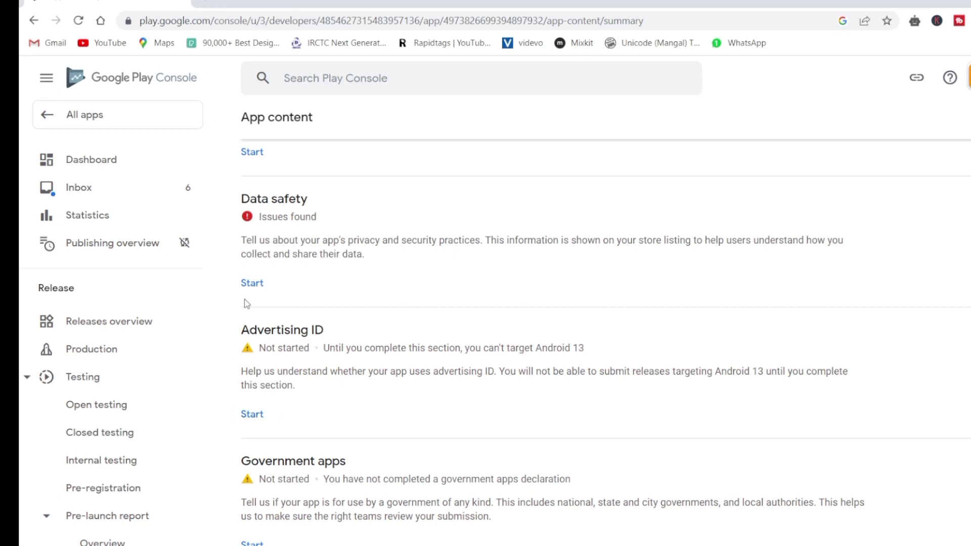
# Open the Advertising ID declaration and look it over without answering
pyautogui.click(247, 415)
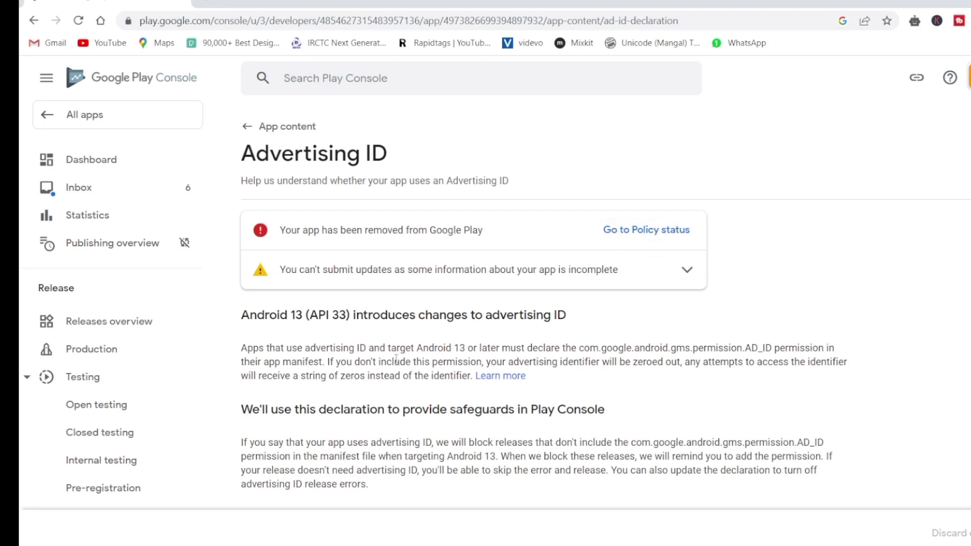
pyautogui.scroll(-2, 396, 358)
pyautogui.scroll(-3, 386, 362)
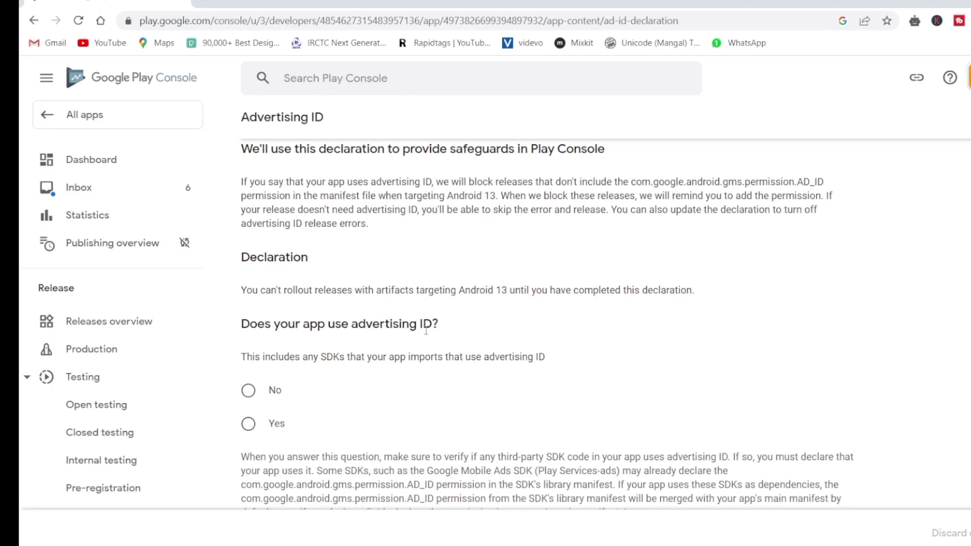
pyautogui.scroll(-3, 483, 429)
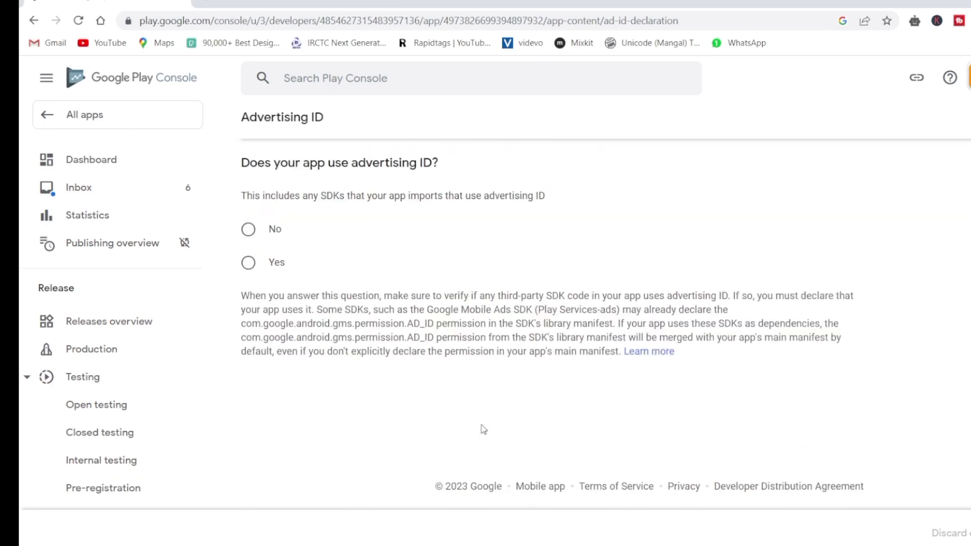
pyautogui.scroll(5, 483, 428)
pyautogui.scroll(3, 237, 152)
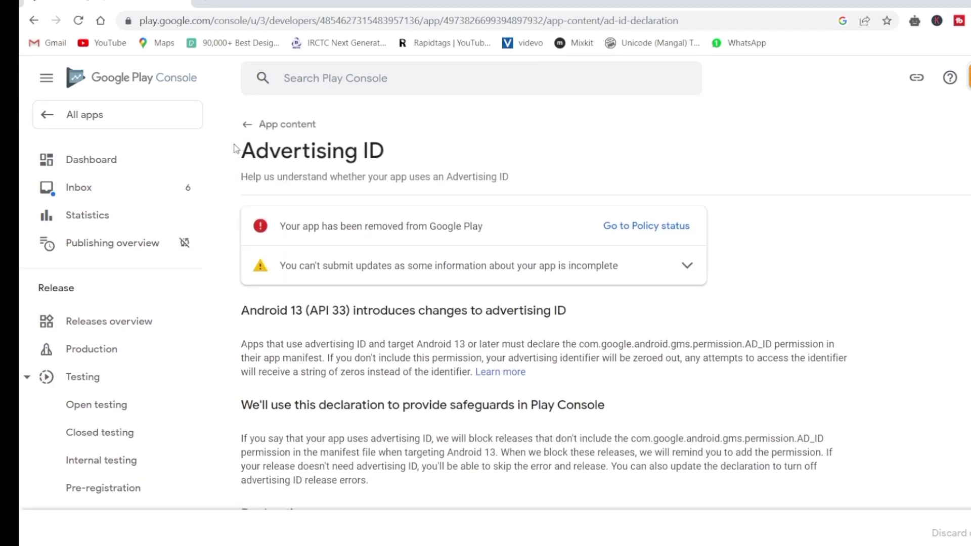
# Return to the App content checklist and review its To do and Completed sections
pyautogui.click(246, 125)
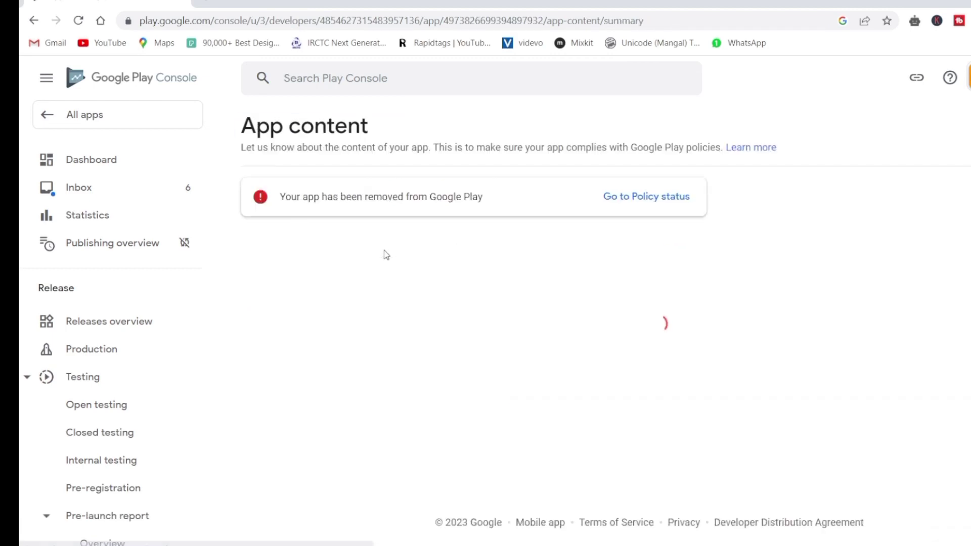
pyautogui.scroll(-6, 411, 328)
pyautogui.scroll(-2, 422, 332)
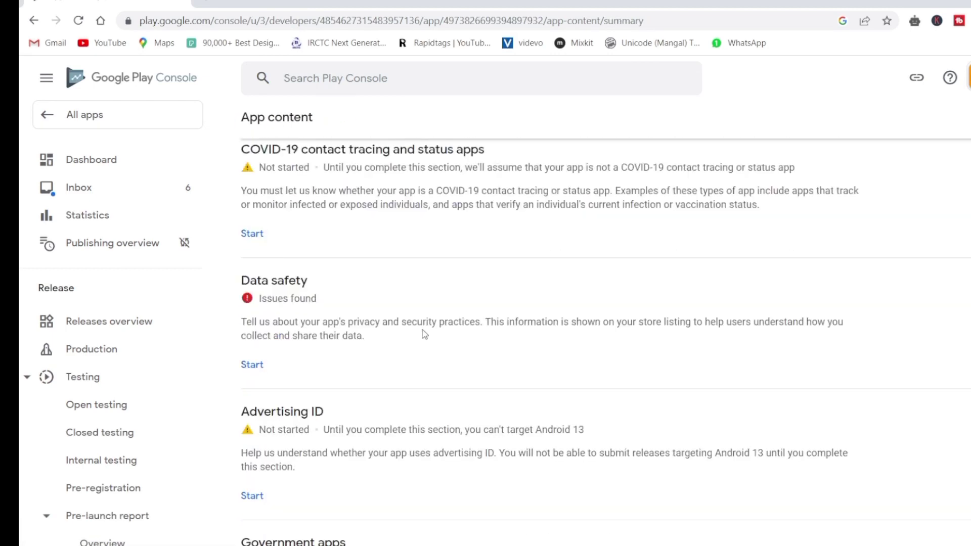
pyautogui.scroll(-3, 425, 335)
pyautogui.scroll(-2, 425, 334)
pyautogui.scroll(-2, 424, 334)
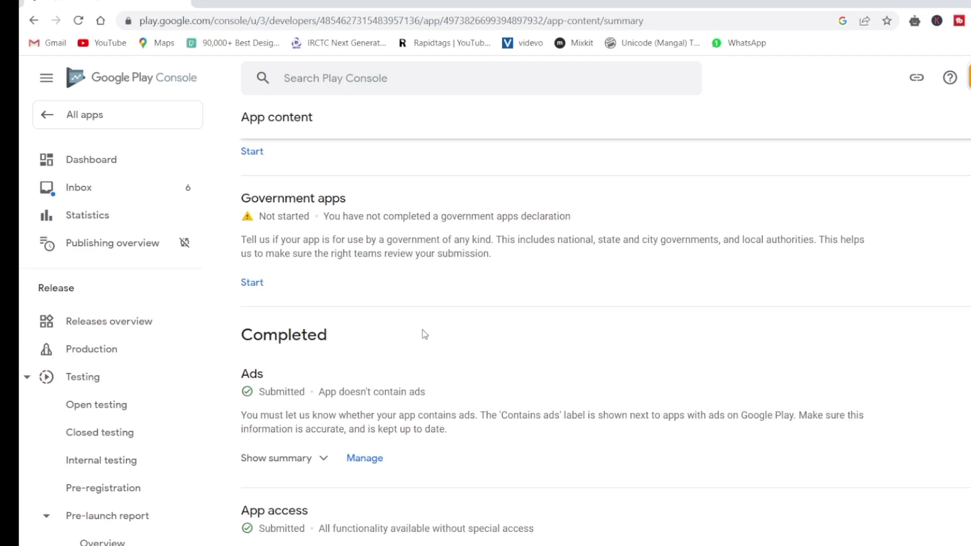
pyautogui.scroll(1, 425, 334)
pyautogui.scroll(1, 424, 334)
pyautogui.scroll(1, 397, 312)
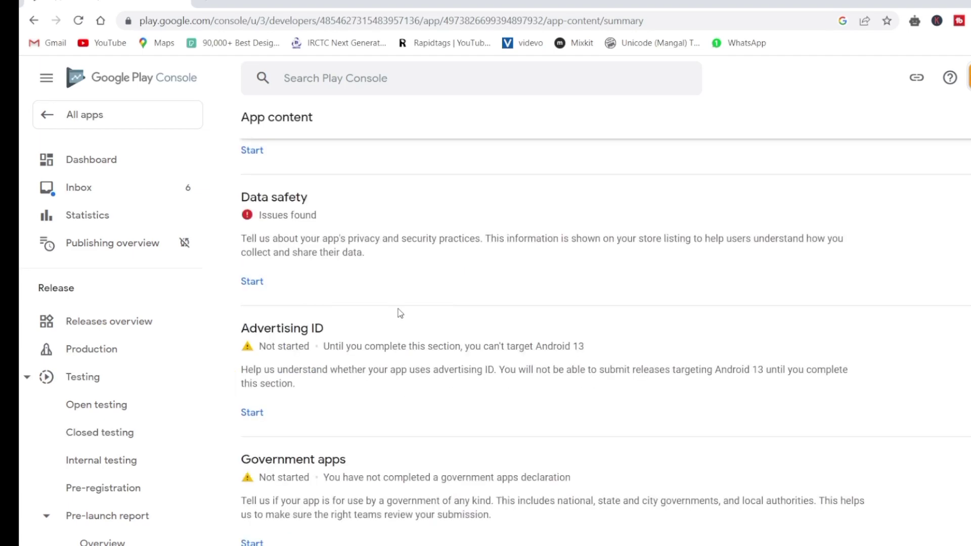
pyautogui.scroll(-2, 399, 308)
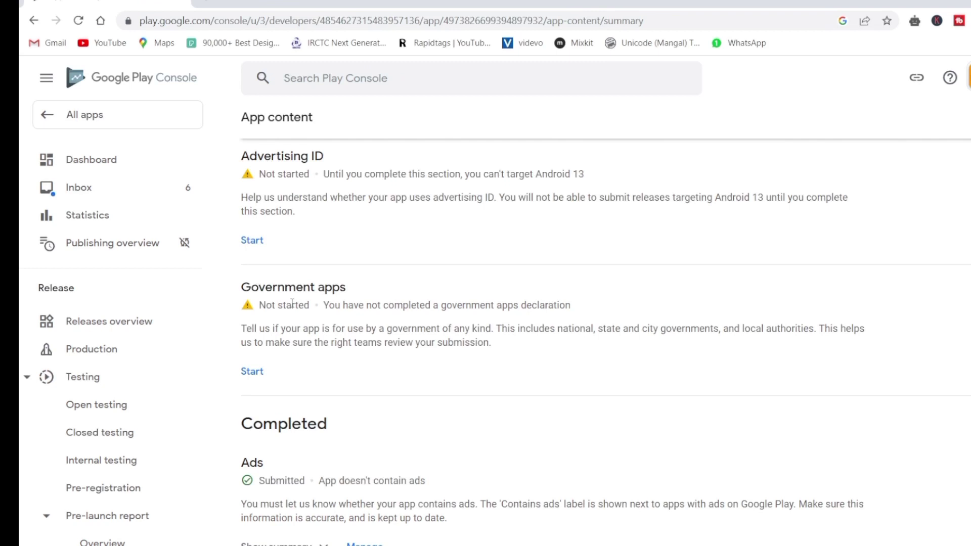
pyautogui.scroll(-3, 304, 306)
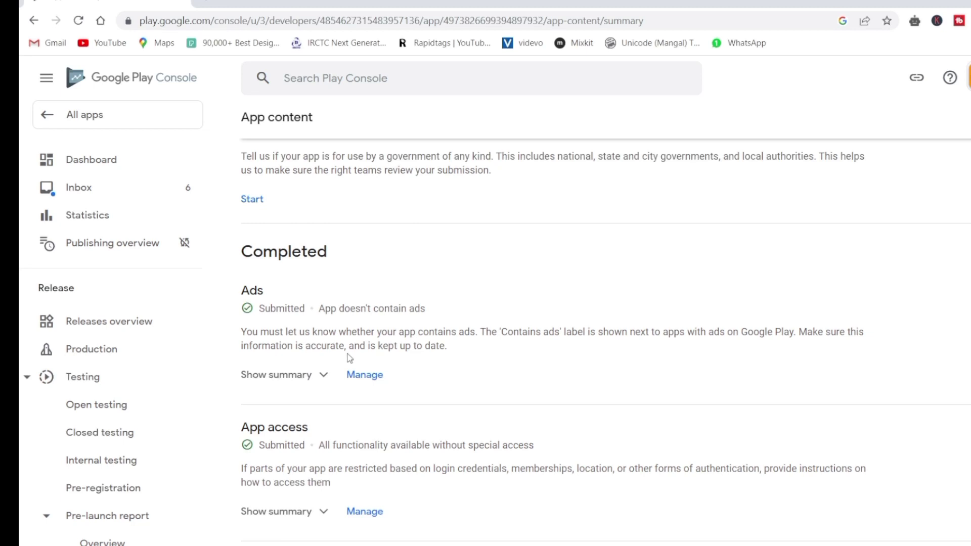
pyautogui.scroll(-2, 349, 357)
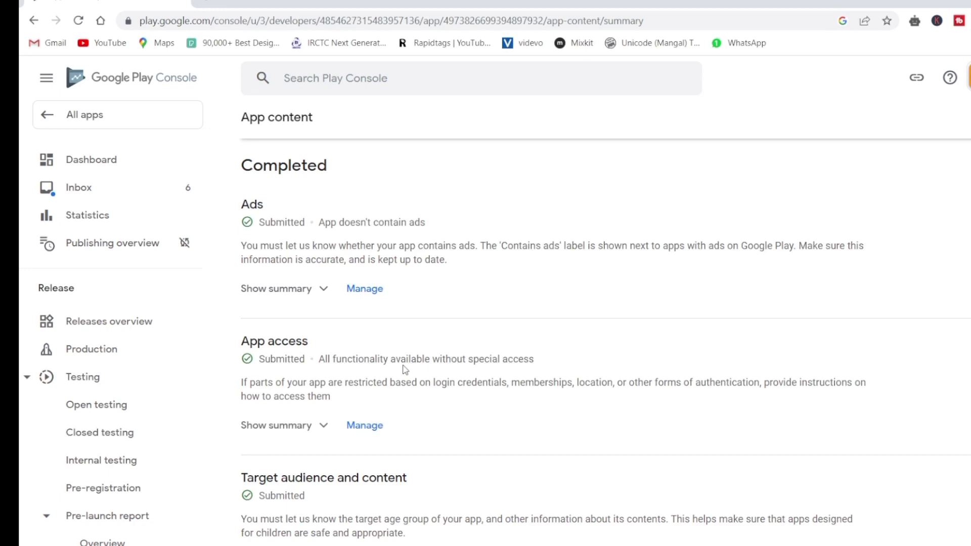
# Open the App access declaration and confirm all functionality is available without restrictions
pyautogui.click(363, 426)
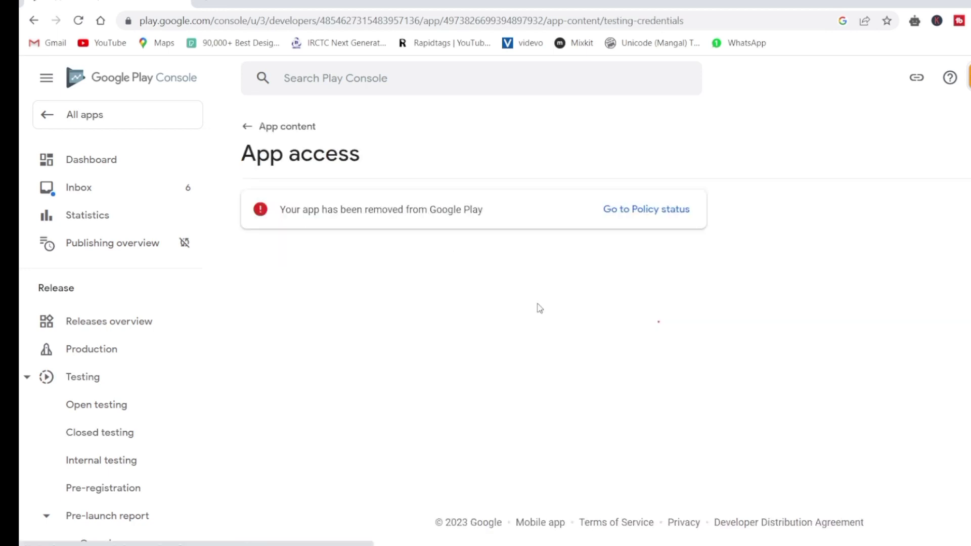
pyautogui.scroll(-5, 555, 340)
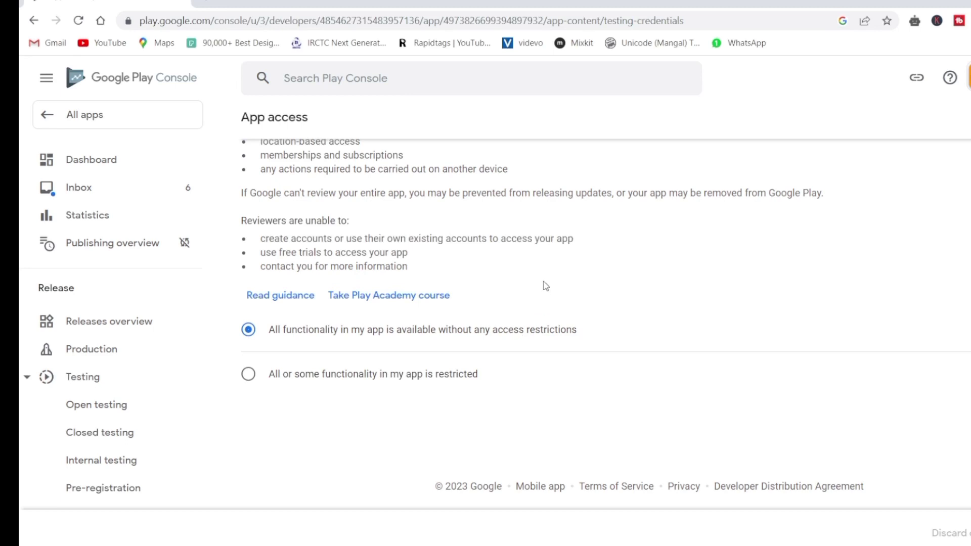
pyautogui.scroll(4, 268, 222)
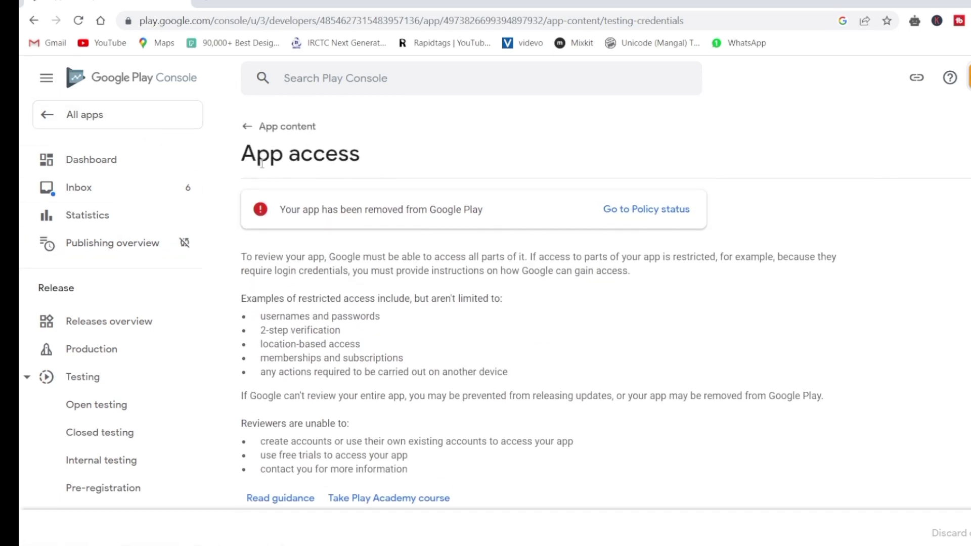
# Return to App content and review the removal warning and incomplete sections
pyautogui.click(249, 116)
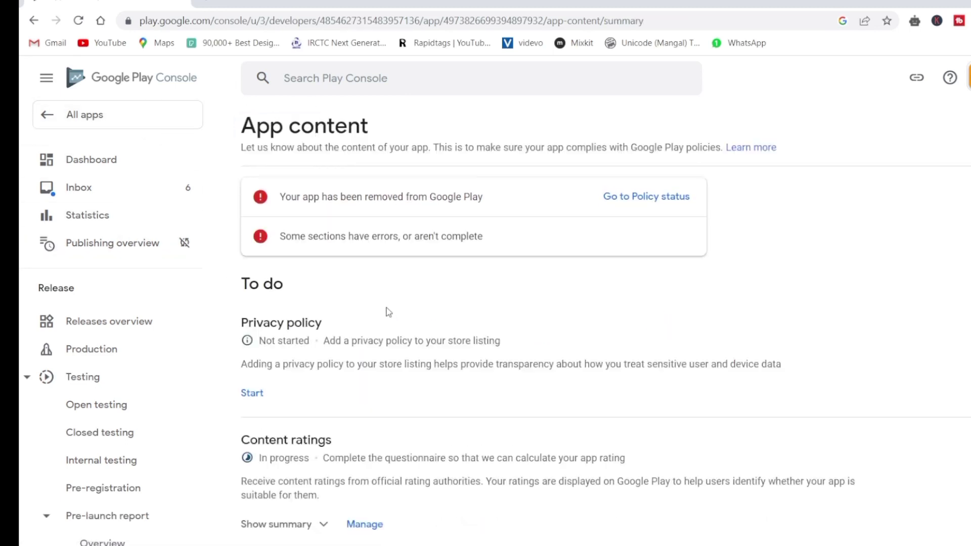
pyautogui.scroll(-3, 384, 309)
pyautogui.scroll(-3, 384, 309)
pyautogui.scroll(-3, 384, 306)
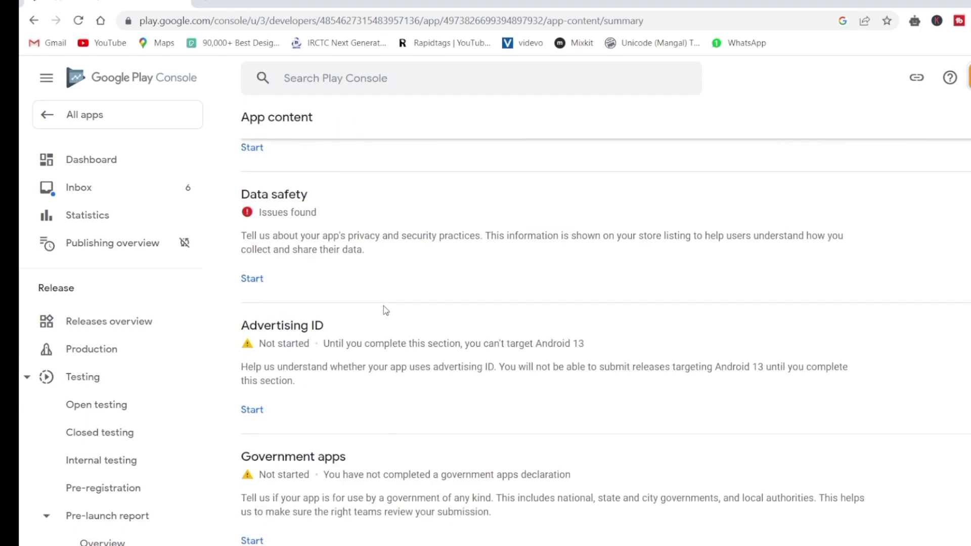
pyautogui.scroll(-2, 384, 306)
pyautogui.scroll(-3, 384, 306)
pyautogui.scroll(-3, 372, 328)
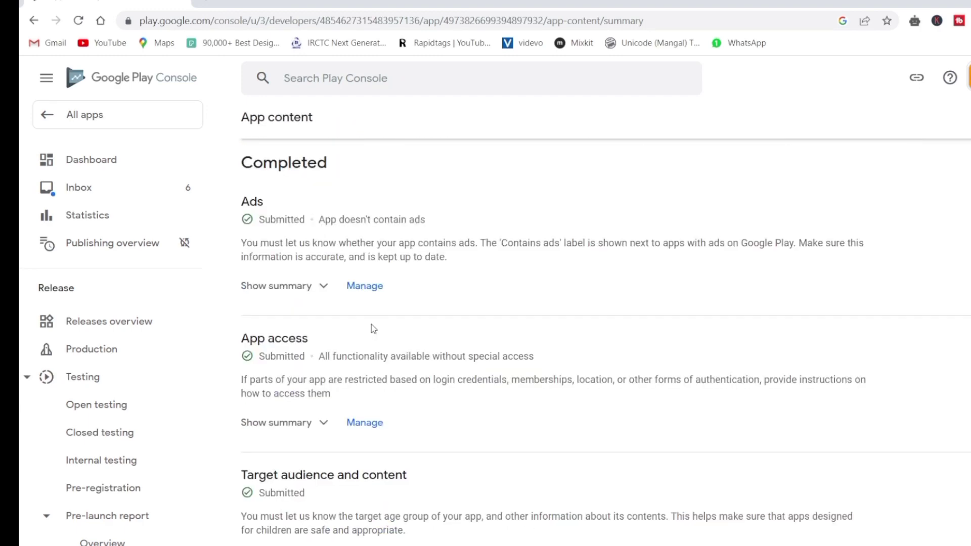
pyautogui.scroll(-3, 372, 325)
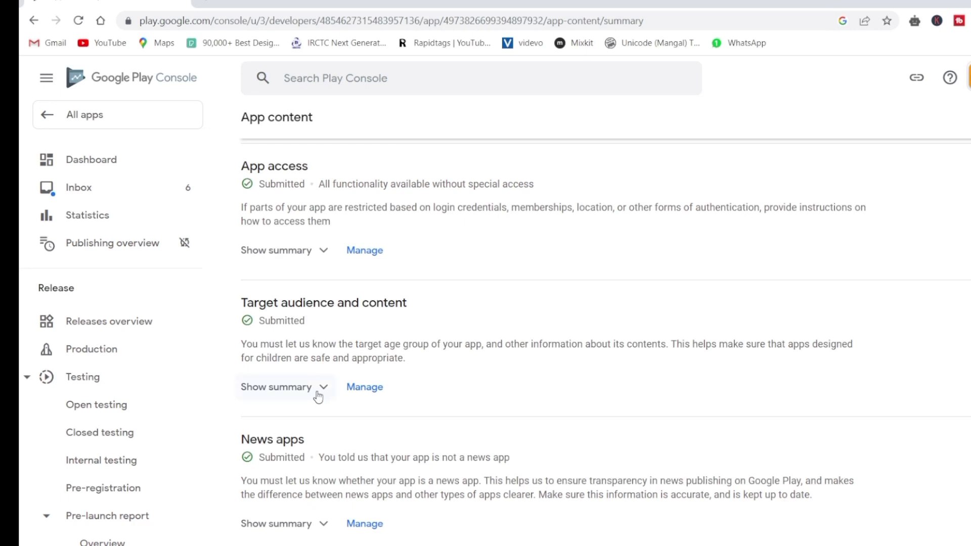
pyautogui.scroll(-2, 320, 392)
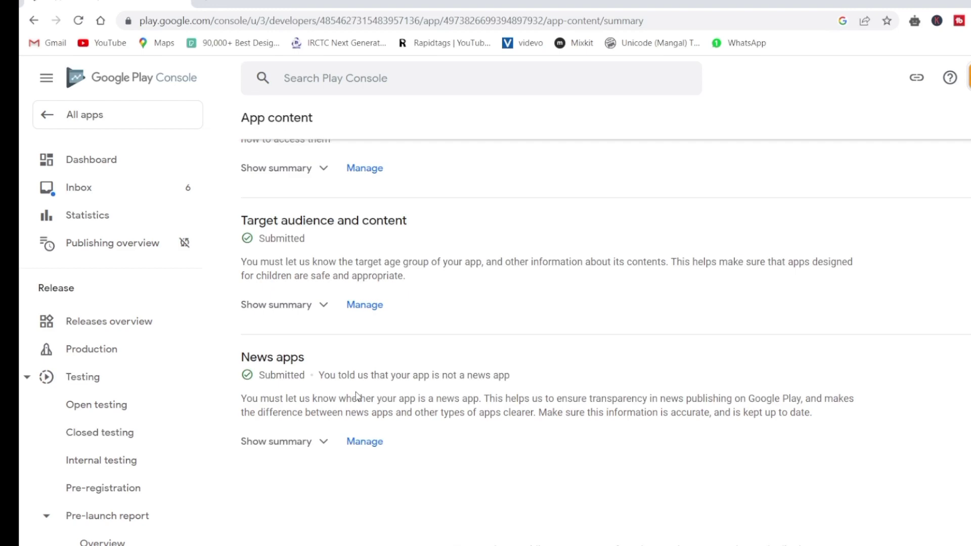
pyautogui.scroll(5, 356, 394)
pyautogui.scroll(5, 358, 396)
pyautogui.scroll(5, 359, 396)
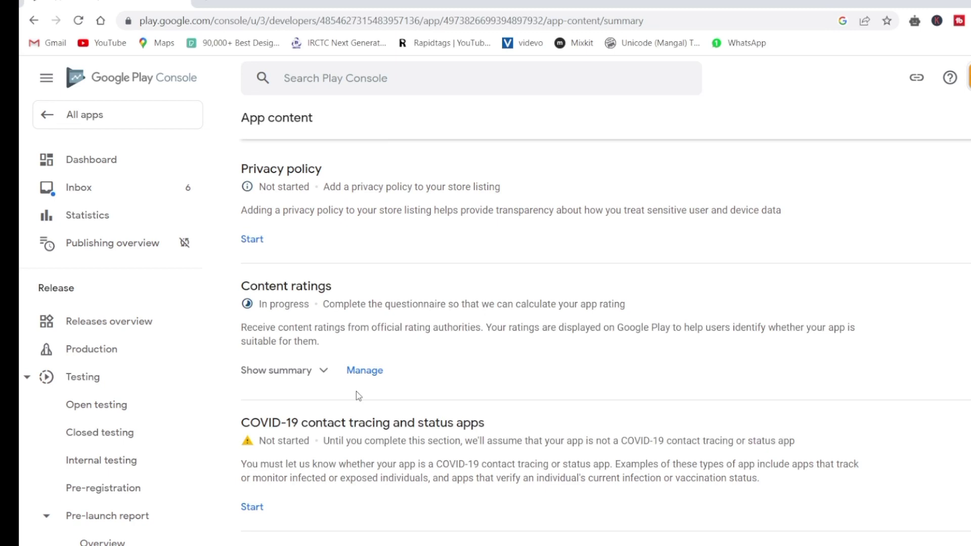
pyautogui.scroll(3, 358, 396)
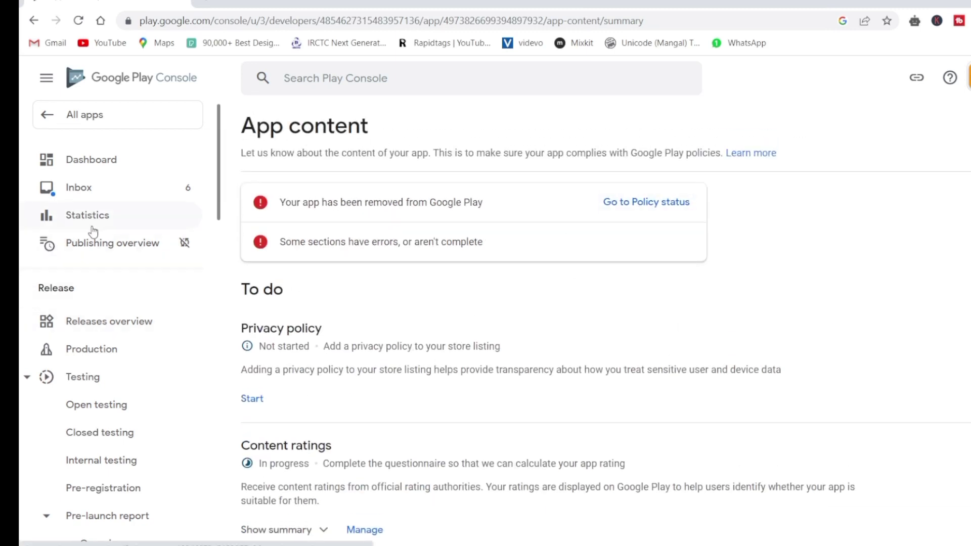
pyautogui.scroll(-5, 96, 242)
pyautogui.scroll(4, 106, 259)
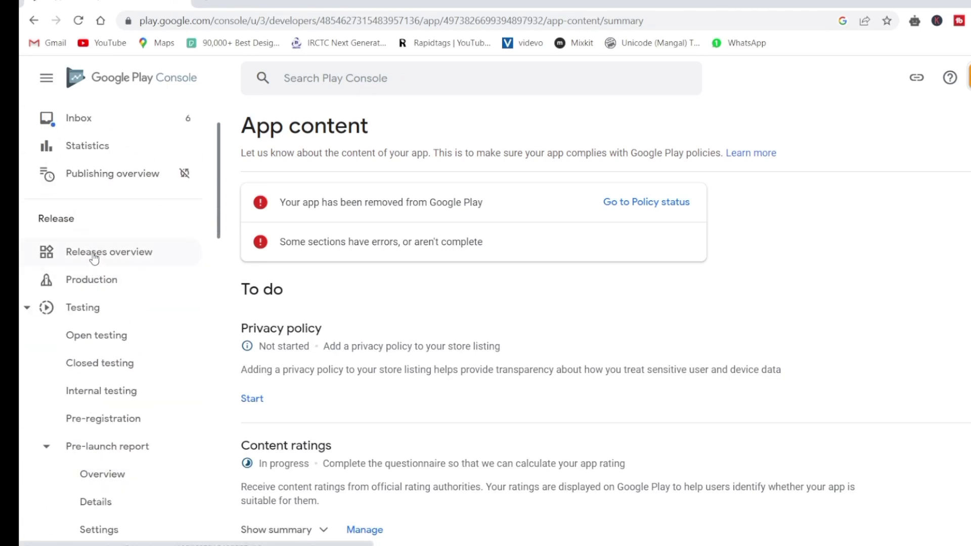
# Open the Production track and review its inactive status, rejected release and stability charts
pyautogui.click(92, 284)
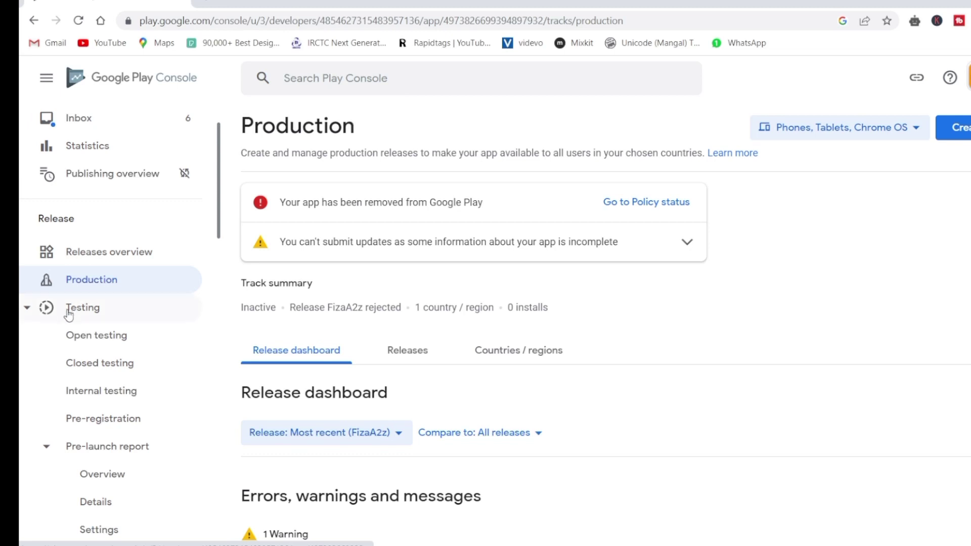
pyautogui.scroll(-4, 231, 352)
pyautogui.scroll(-5, 232, 340)
pyautogui.scroll(2, 233, 338)
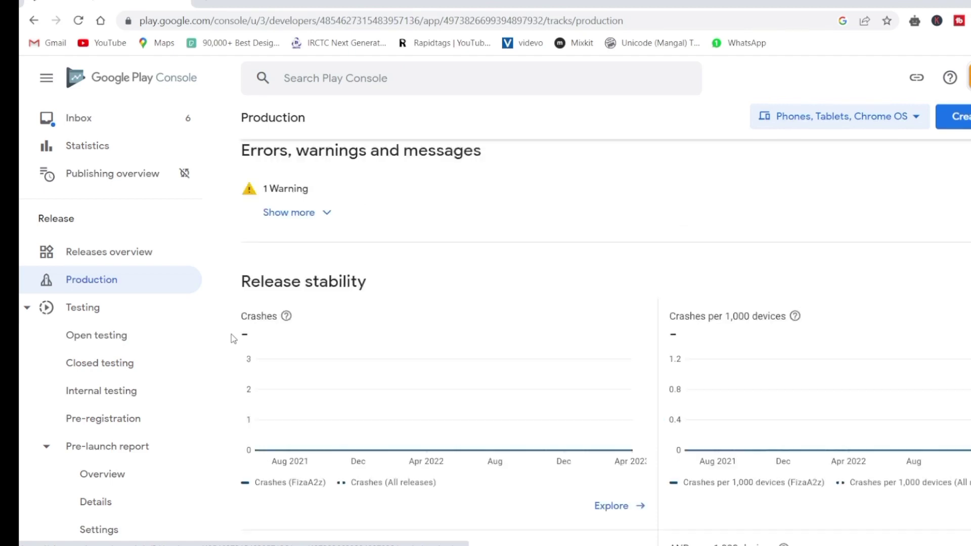
pyautogui.scroll(5, 232, 334)
pyautogui.scroll(2, 232, 334)
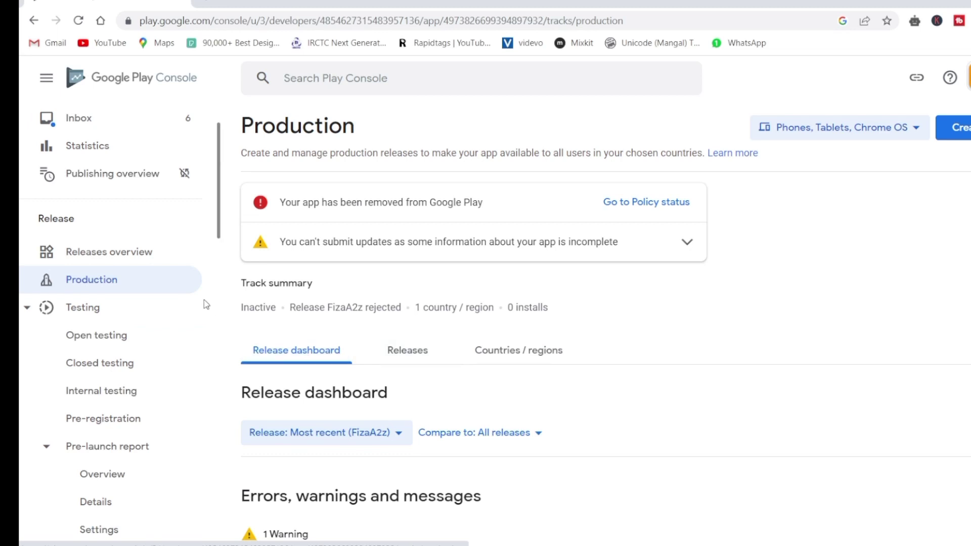
# Open Releases overview and check the Latest releases table showing the app's releases not approved
pyautogui.click(132, 260)
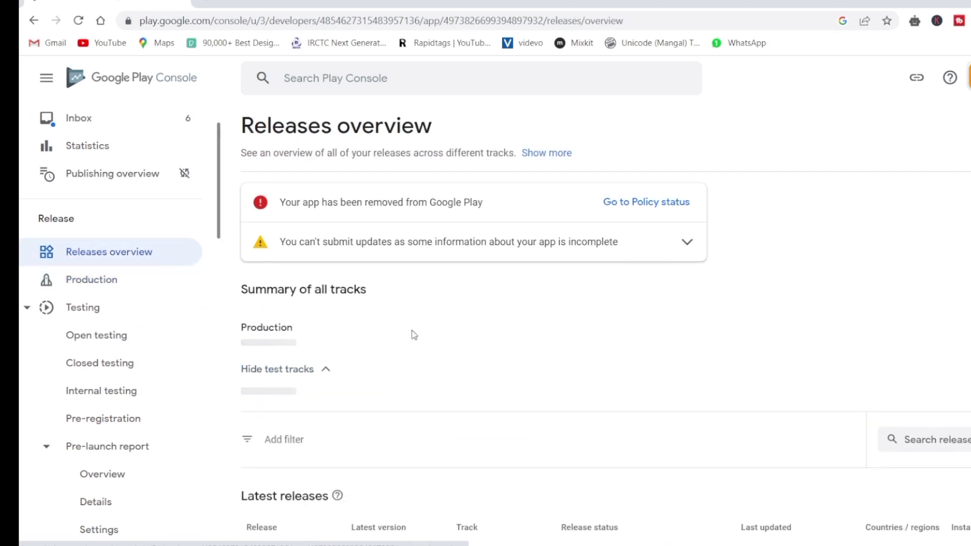
pyautogui.scroll(-3, 412, 329)
pyautogui.scroll(3, 401, 329)
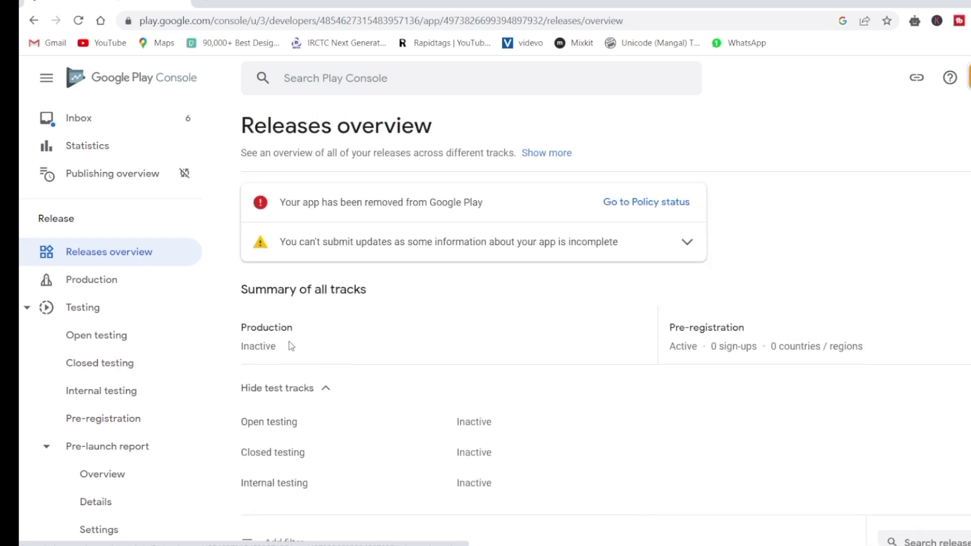
pyautogui.scroll(-3, 290, 347)
pyautogui.scroll(-3, 347, 353)
pyautogui.scroll(4, 349, 353)
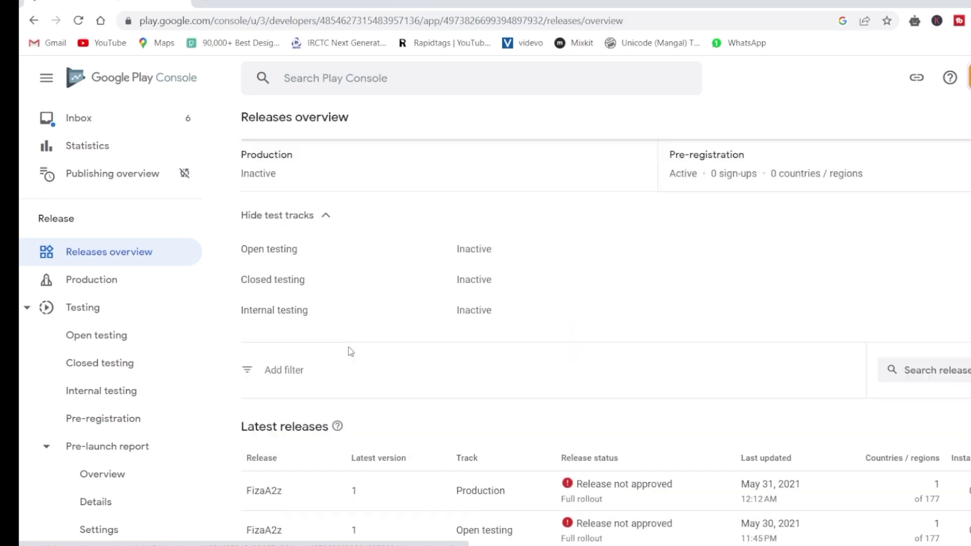
pyautogui.scroll(-2, 519, 354)
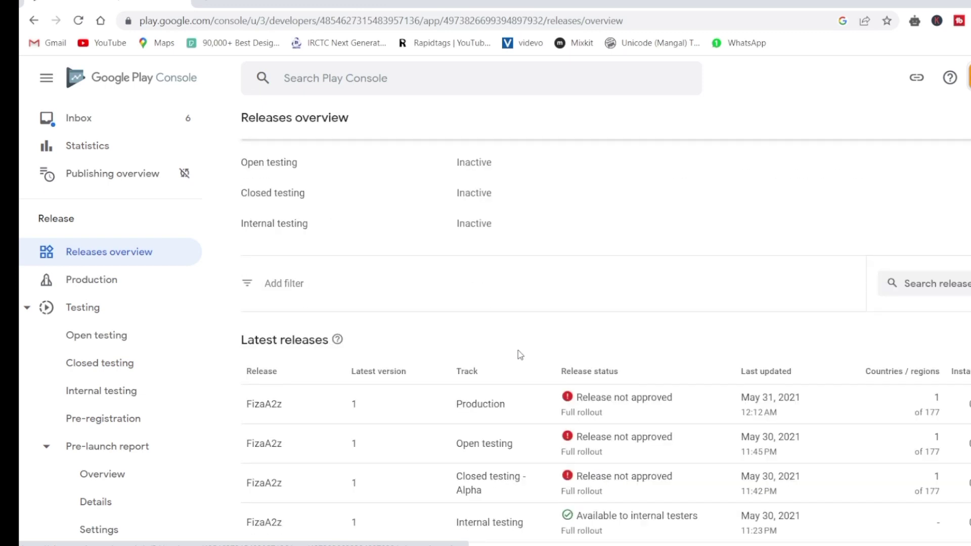
pyautogui.scroll(2, 493, 324)
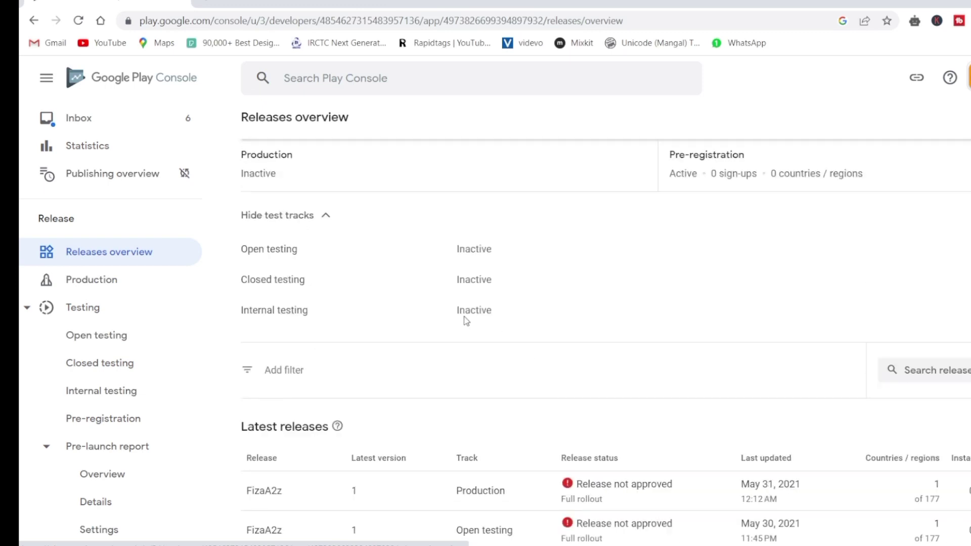